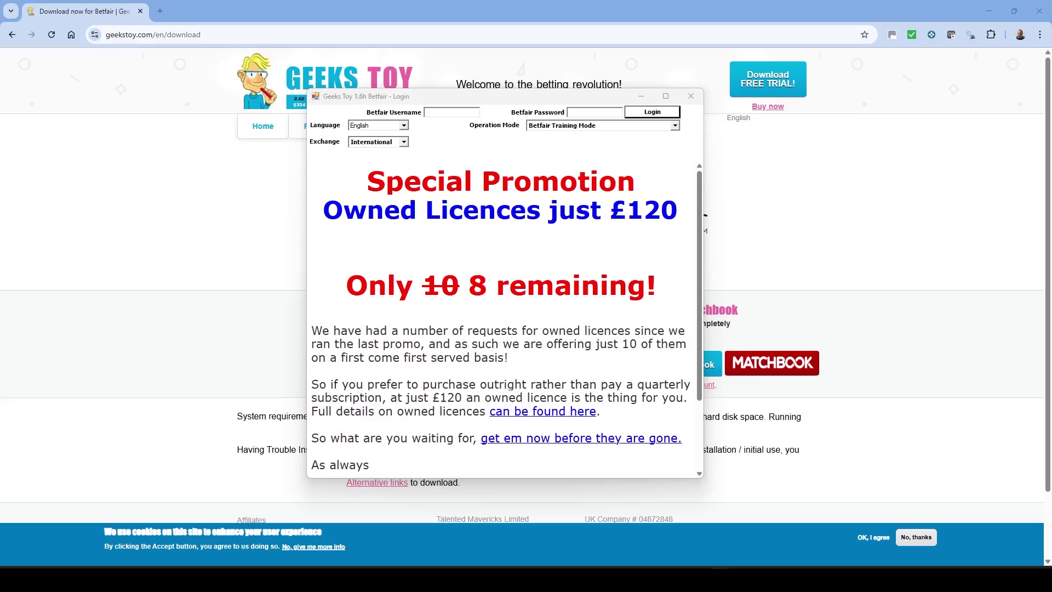
# Log in to the training account and filter the Market Navigator to today's Soccer Matches
pyautogui.press('Return')
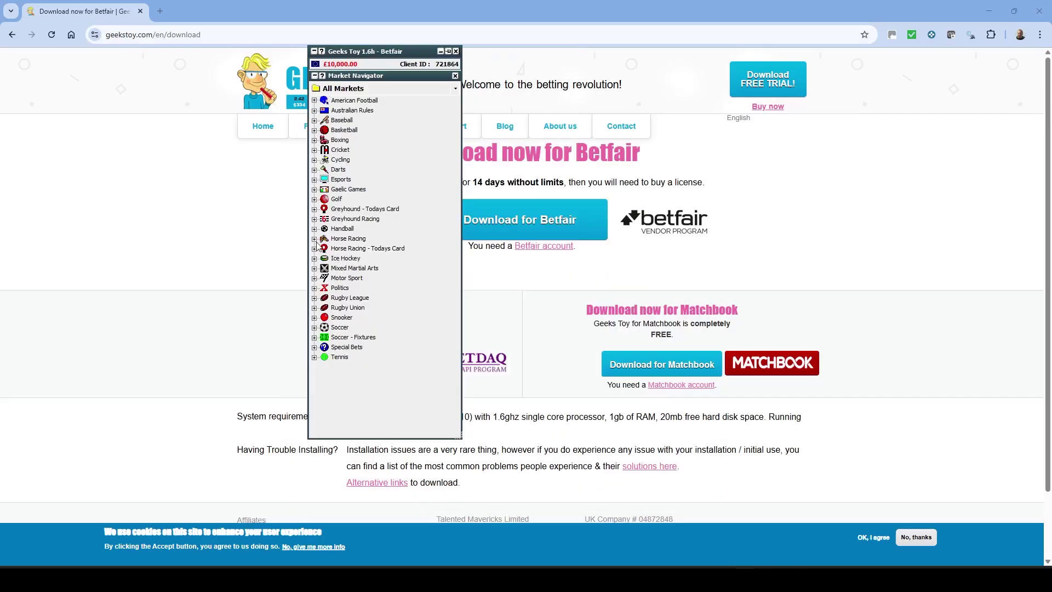
pyautogui.click(455, 88)
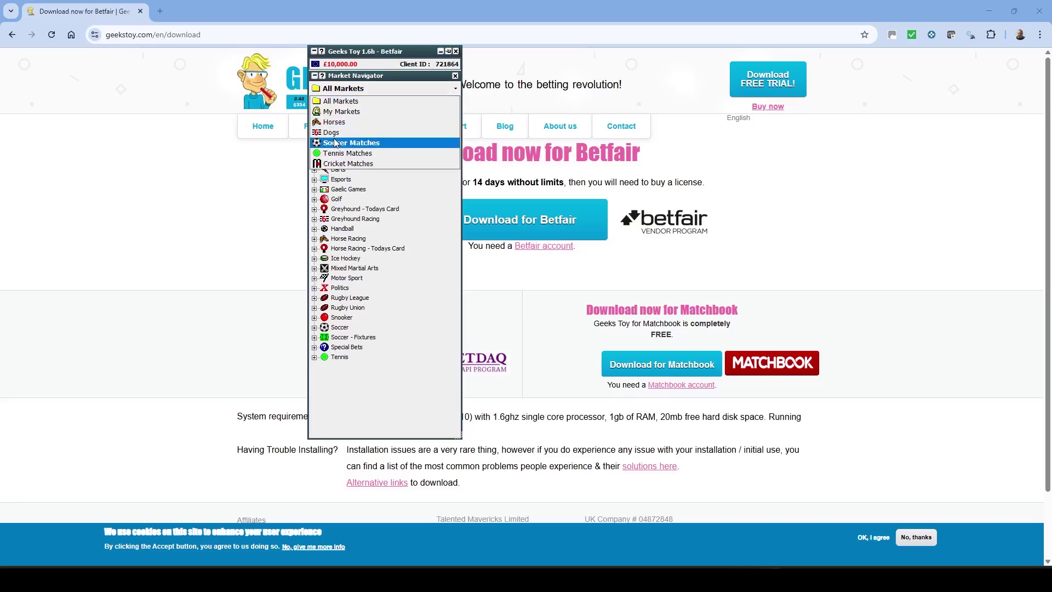
pyautogui.click(335, 142)
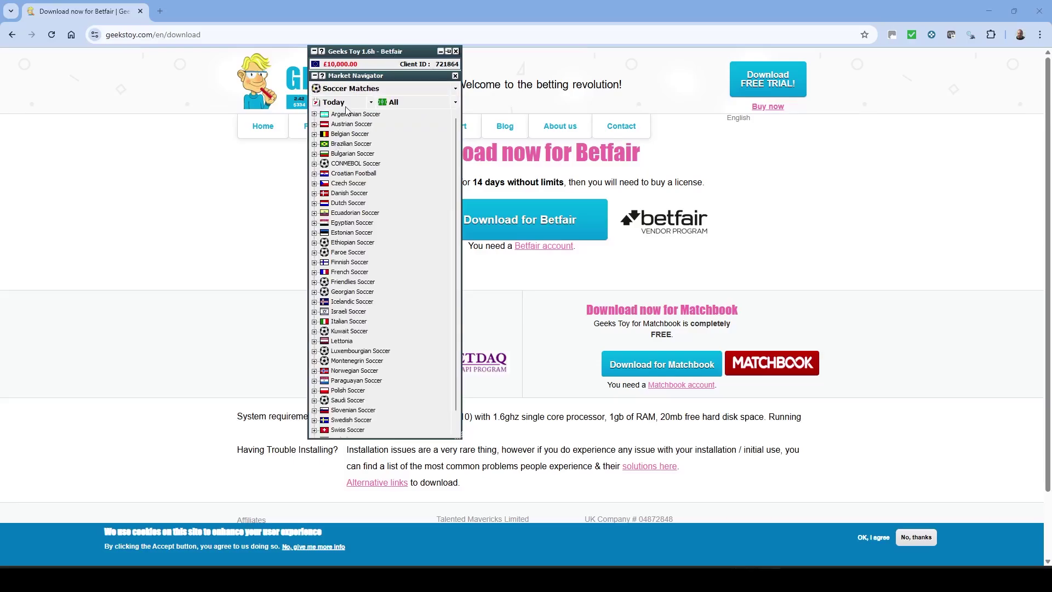
pyautogui.click(372, 104)
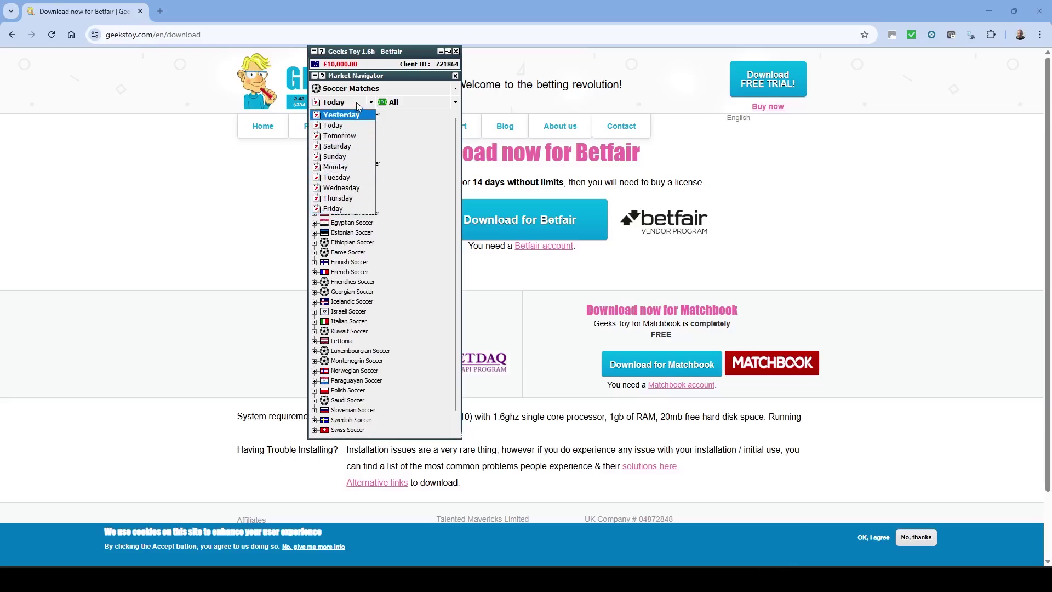
pyautogui.click(371, 104)
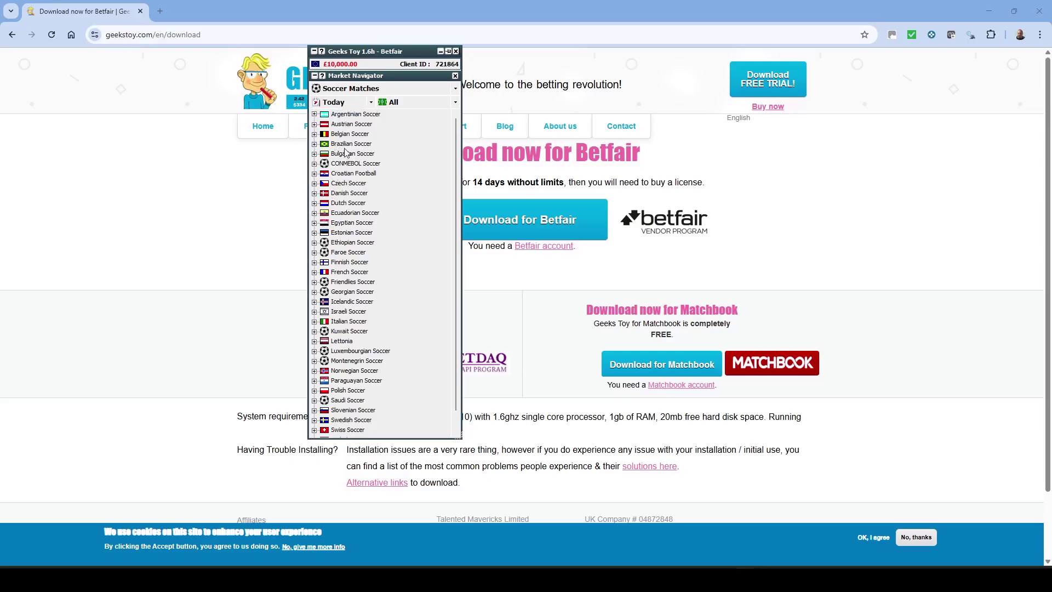
# Expand French Soccer to the 19:30 Reims v Metz match to list its markets
pyautogui.scroll(-1, 350, 342)
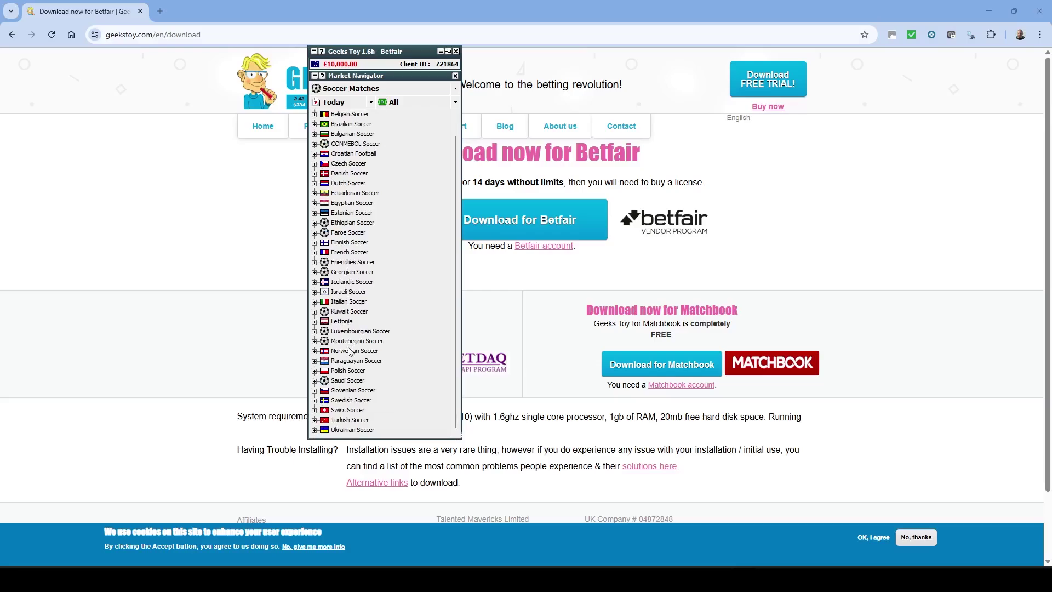
pyautogui.scroll(1, 353, 189)
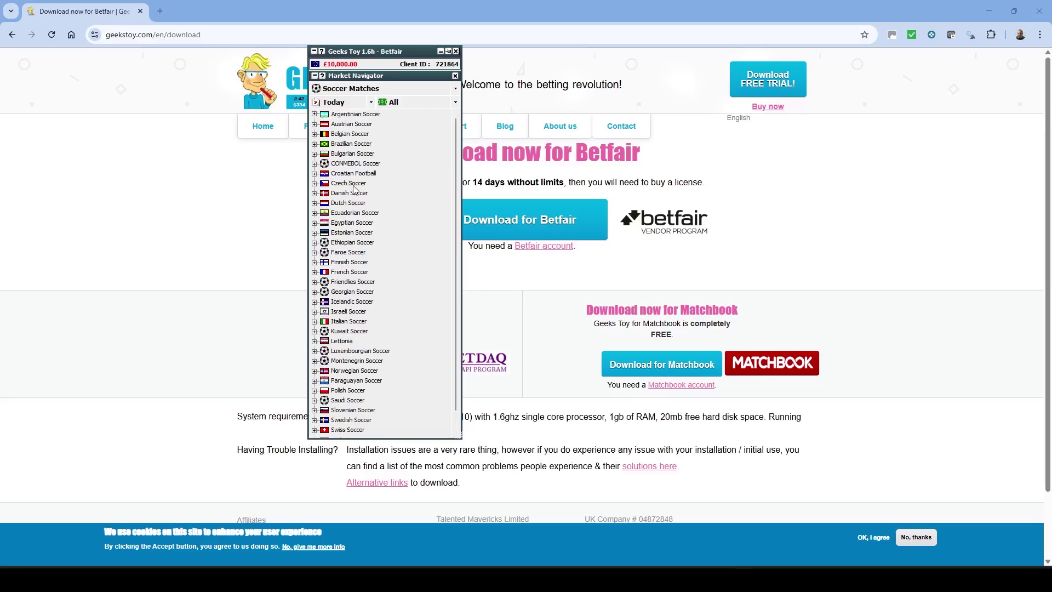
pyautogui.click(315, 272)
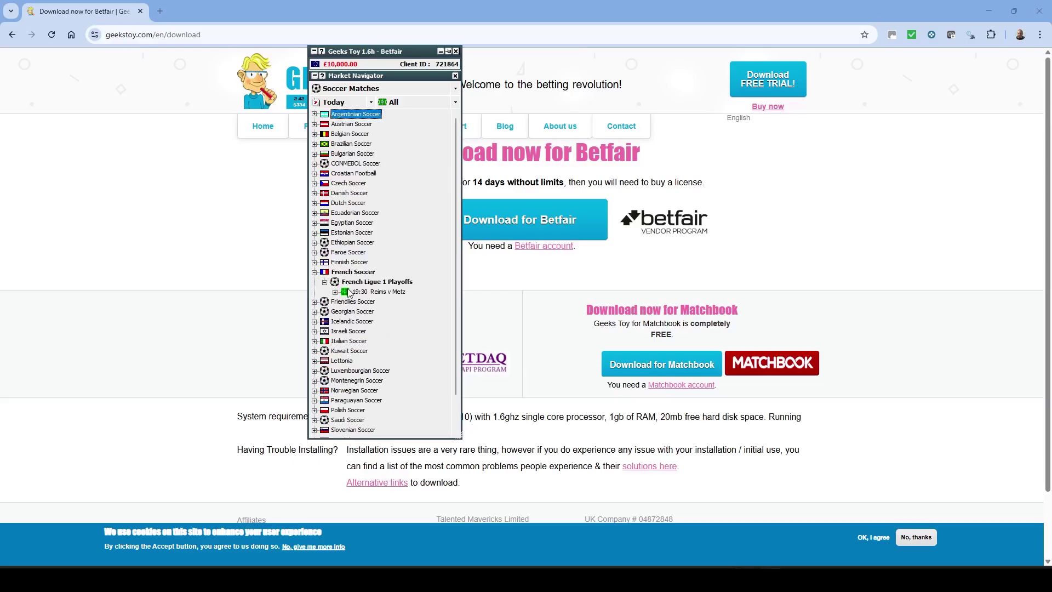
pyautogui.click(335, 292)
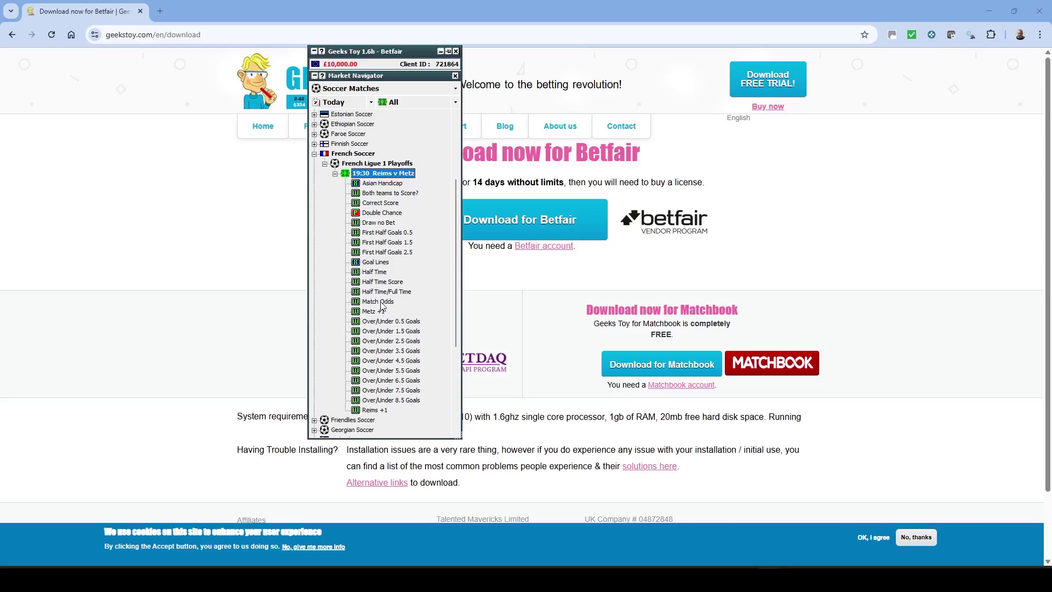
# Open the Reims v Metz Match Odds market and view the Metz, Draw and Reims price charts
pyautogui.doubleClick(381, 303)
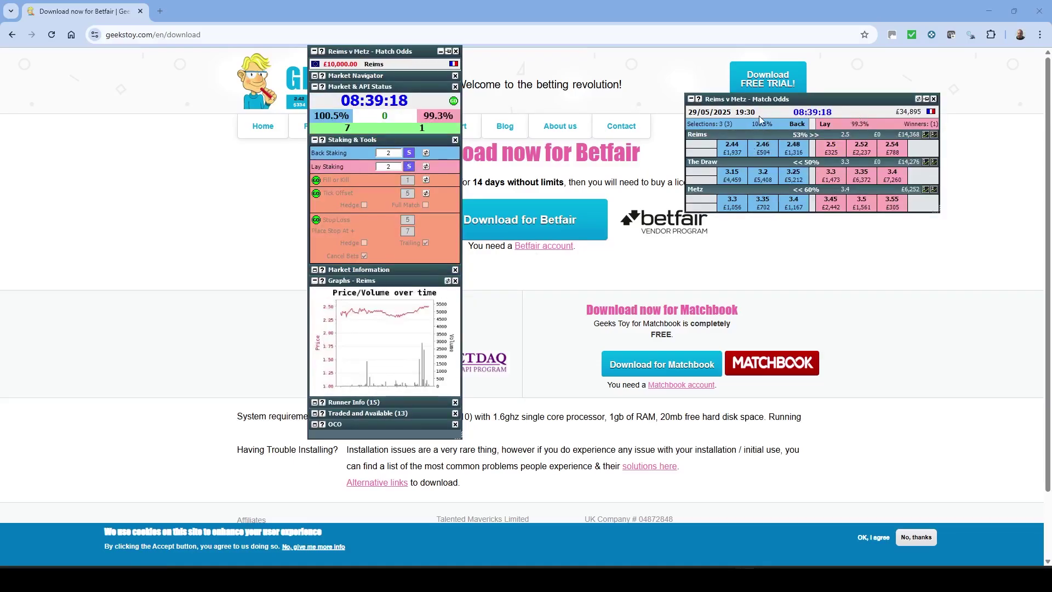
pyautogui.click(908, 202)
pyautogui.click(802, 176)
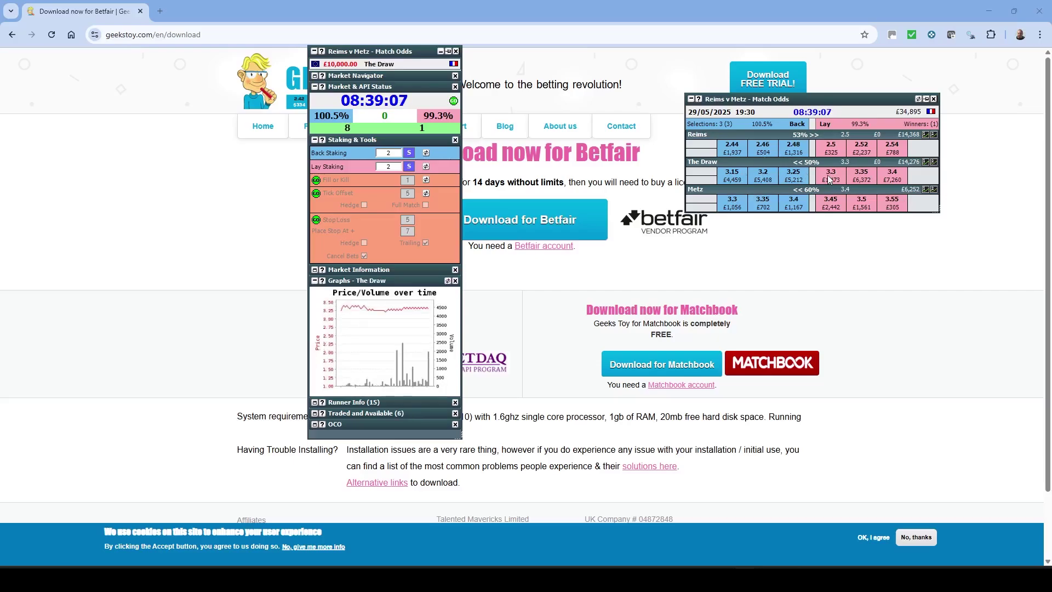
pyautogui.click(779, 146)
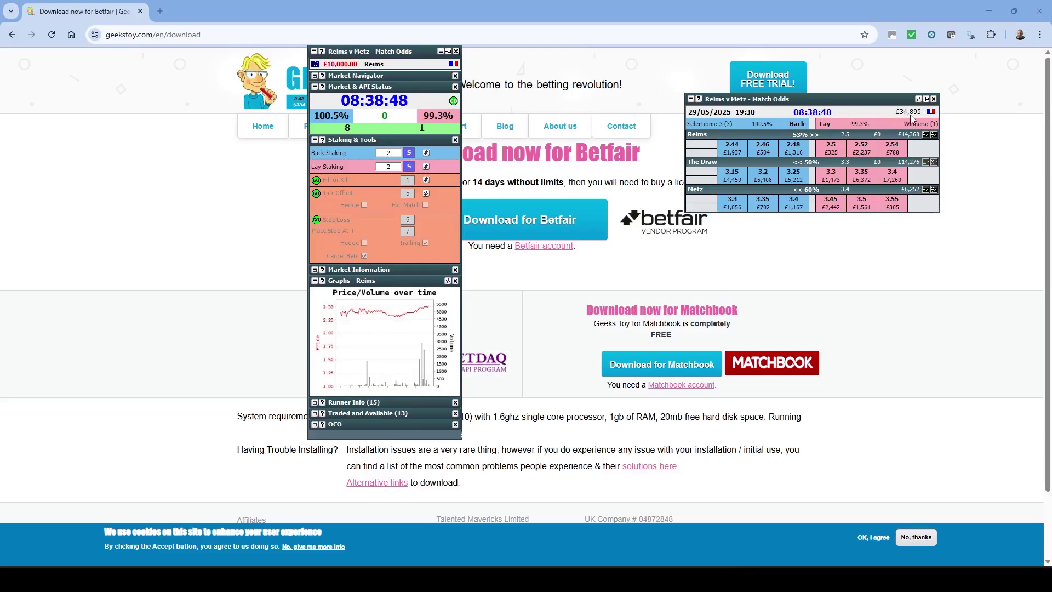
pyautogui.click(696, 189)
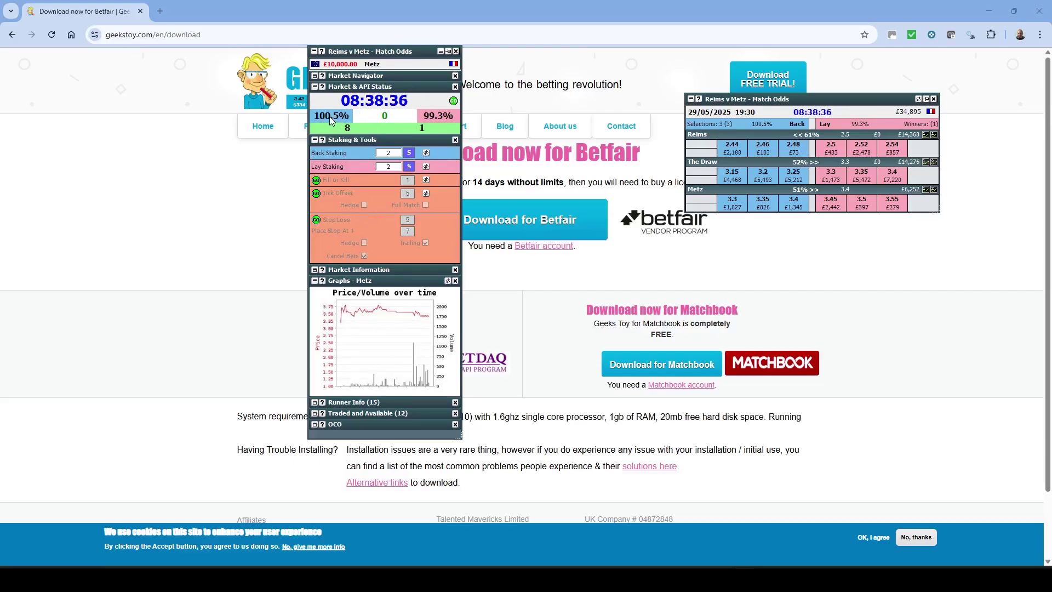
# Re-enter 2 as the lay stake in the Lay Staking box
pyautogui.click(387, 167)
pyautogui.write('2')
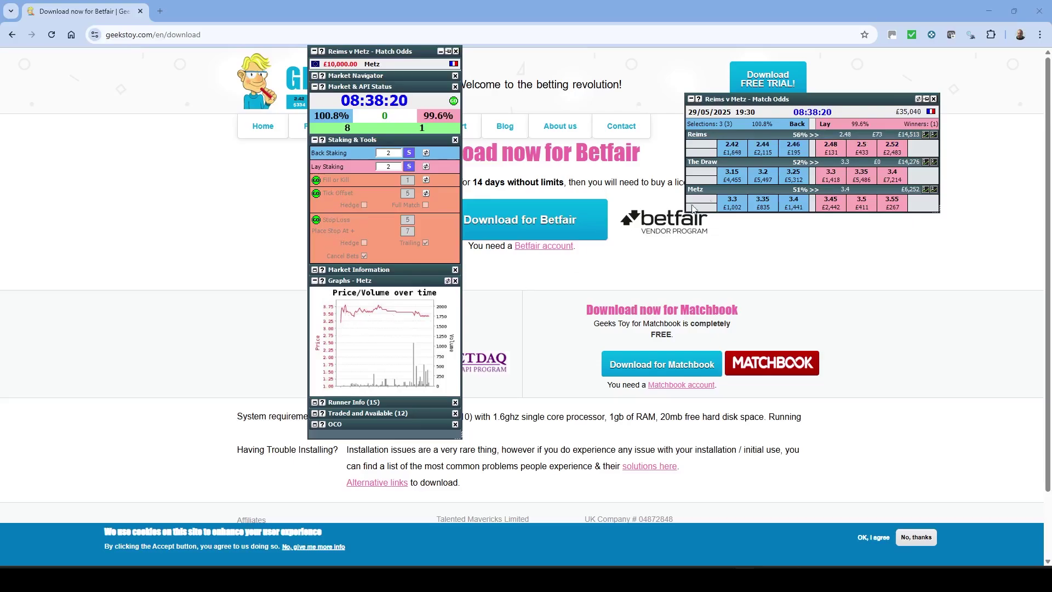
pyautogui.moveTo(782, 156)
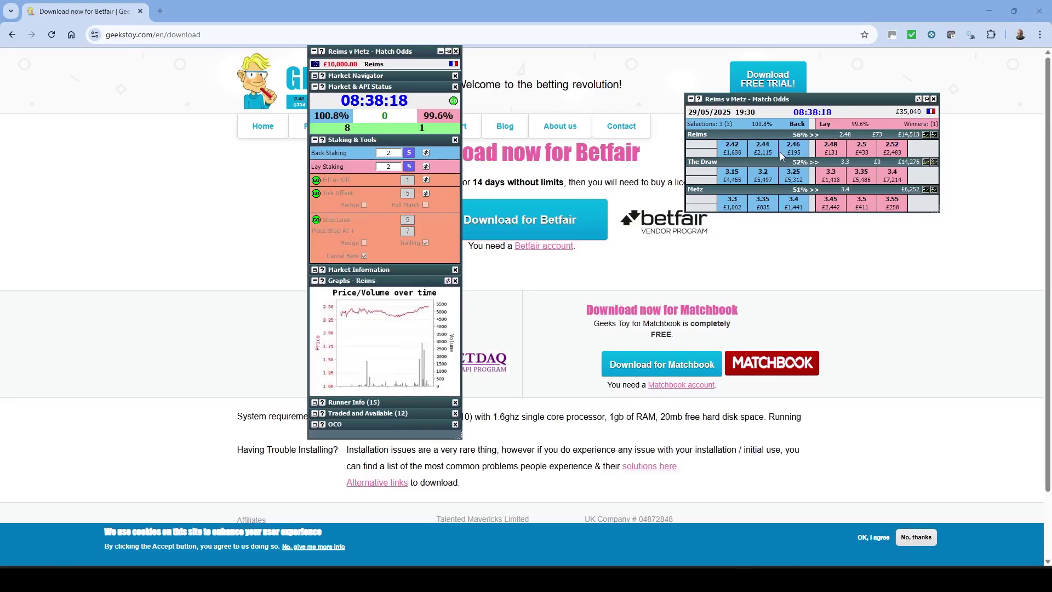
pyautogui.moveTo(790, 185)
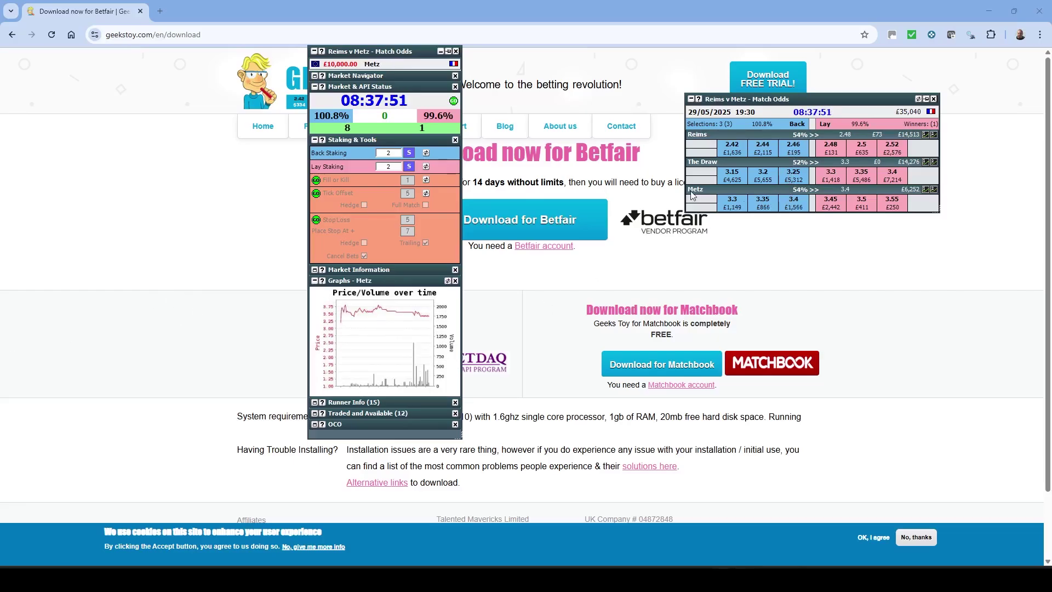
pyautogui.moveTo(791, 175)
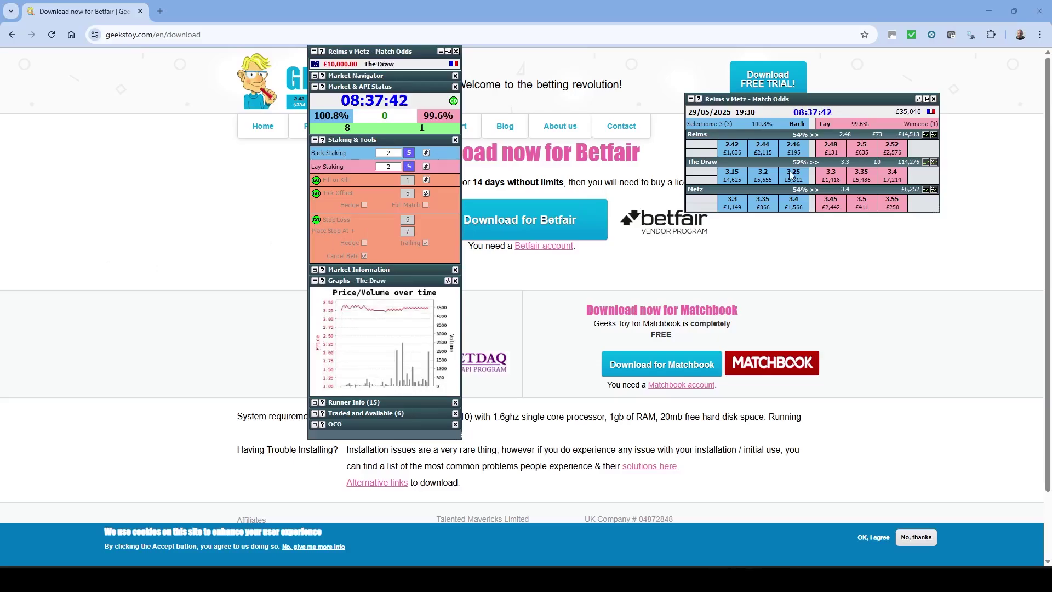
# Show Match Odds as three price ladders for Reims, The Draw and Metz
pyautogui.rightClick(838, 104)
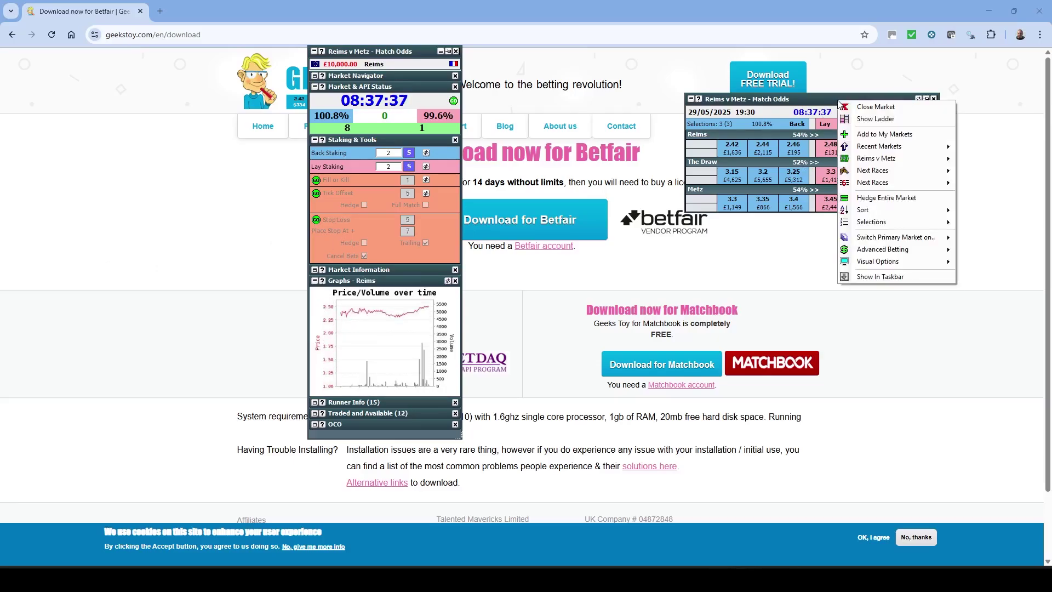
pyautogui.click(876, 119)
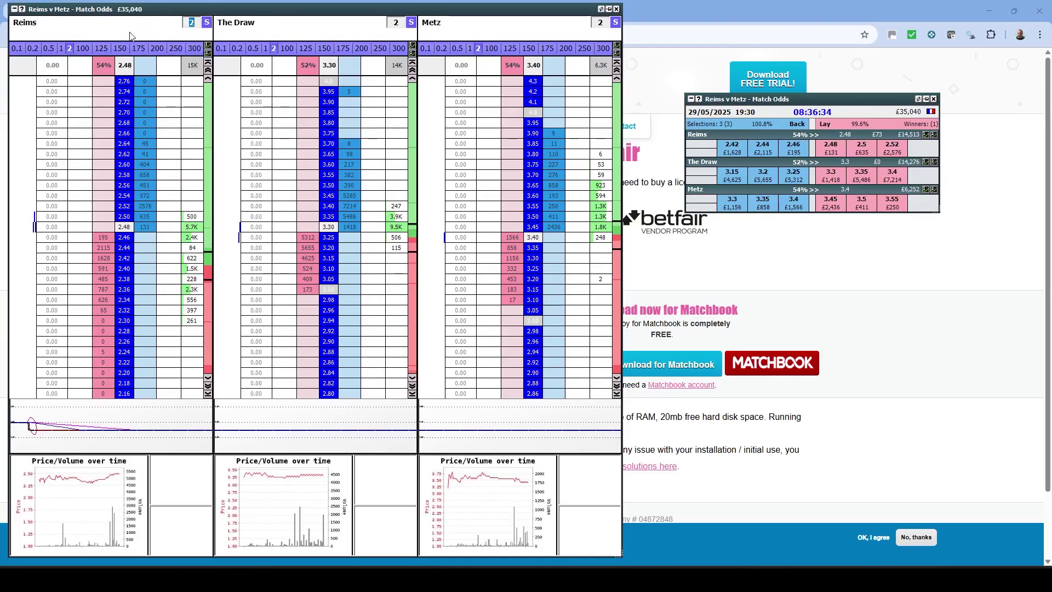
pyautogui.rightClick(131, 34)
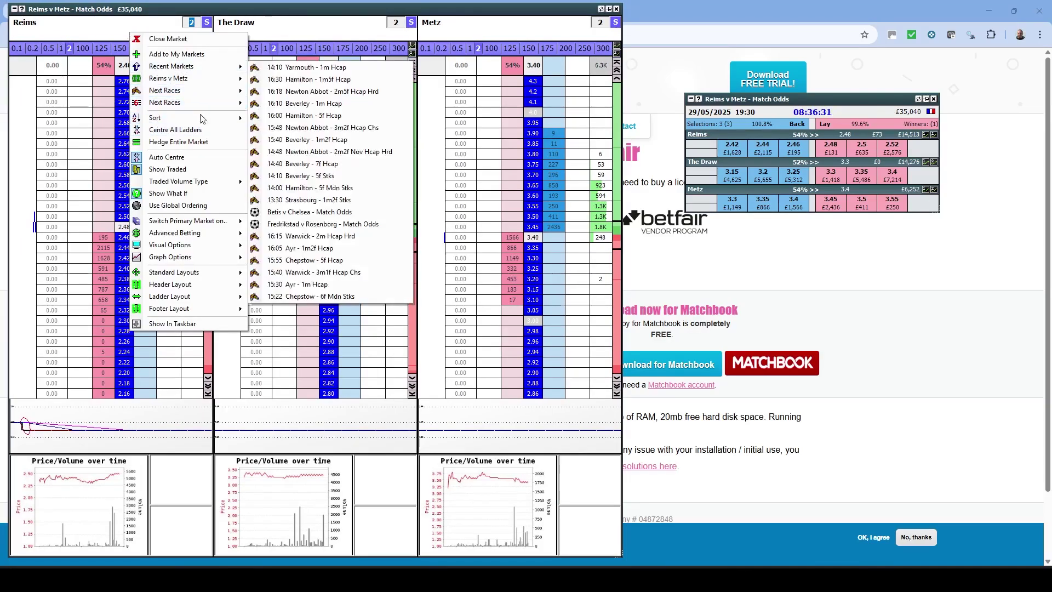
# Enable Show What If profit figures from the ladder's context menu
pyautogui.moveTo(193, 299)
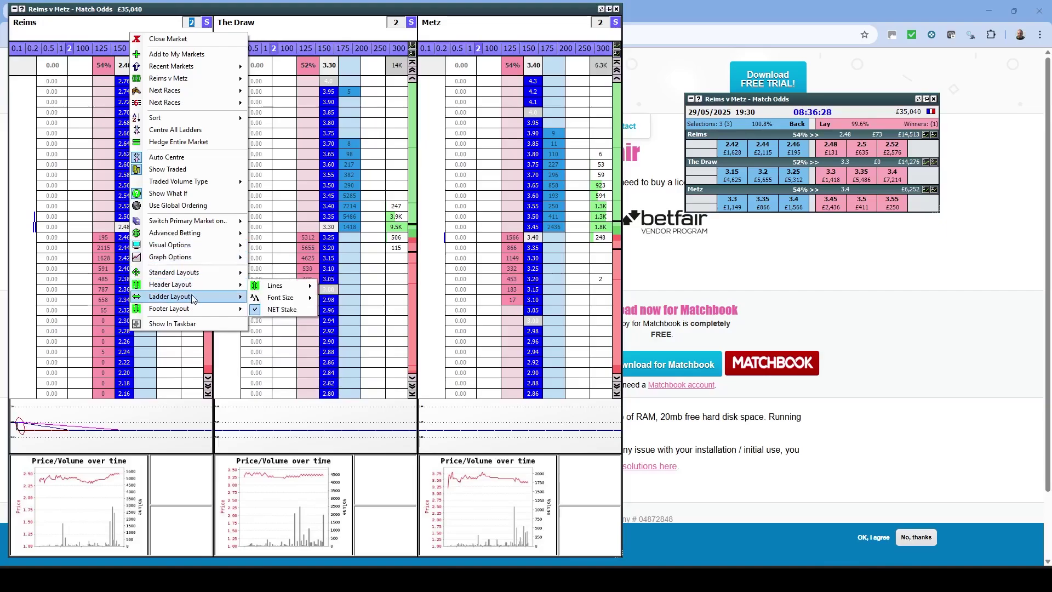
pyautogui.moveTo(308, 406)
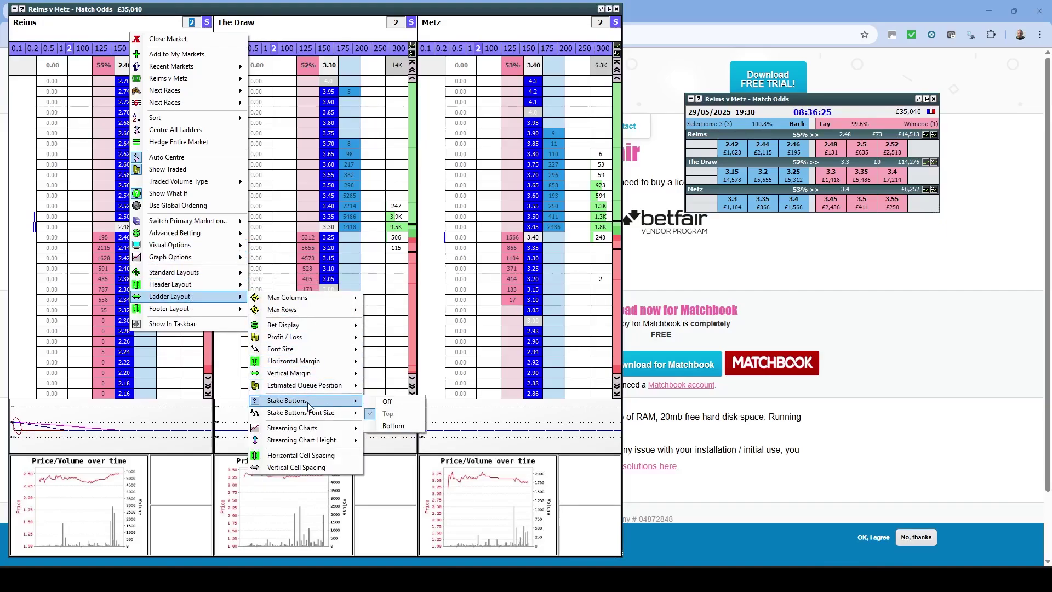
pyautogui.moveTo(323, 331)
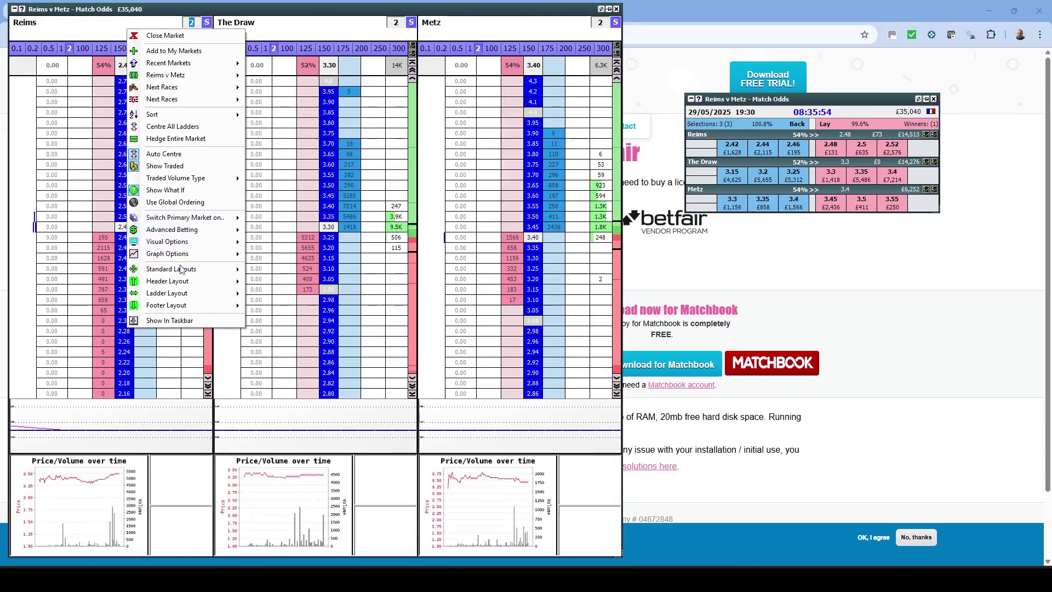
pyautogui.moveTo(179, 257)
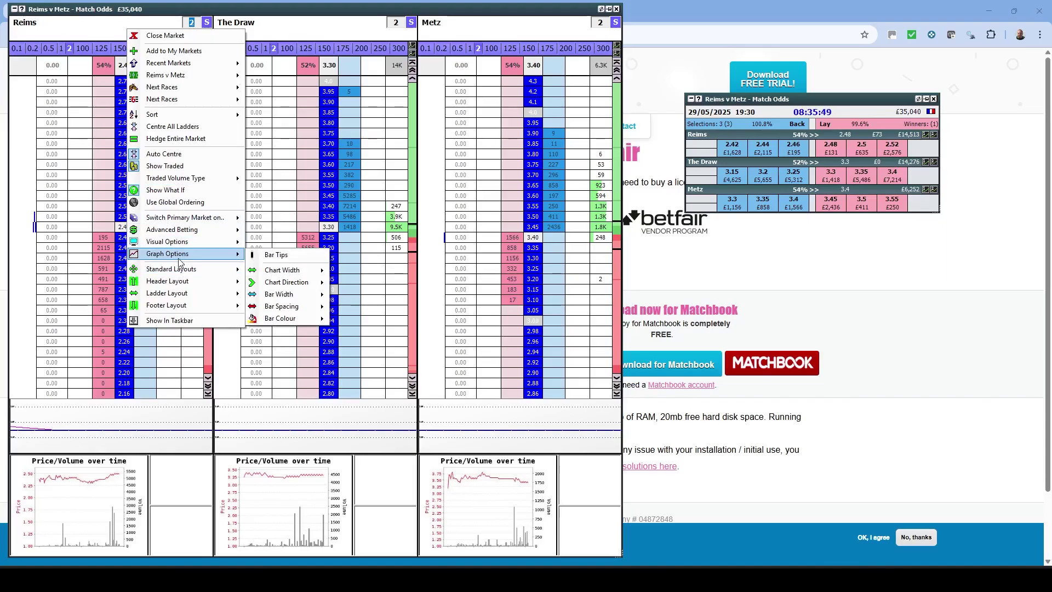
pyautogui.moveTo(175, 293)
pyautogui.moveTo(320, 334)
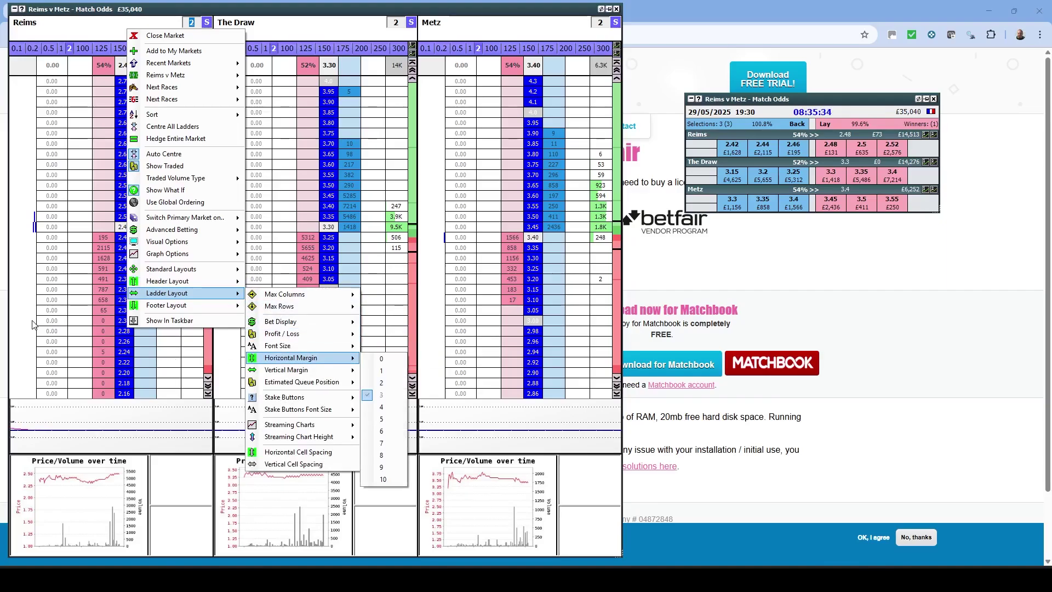
pyautogui.click(154, 190)
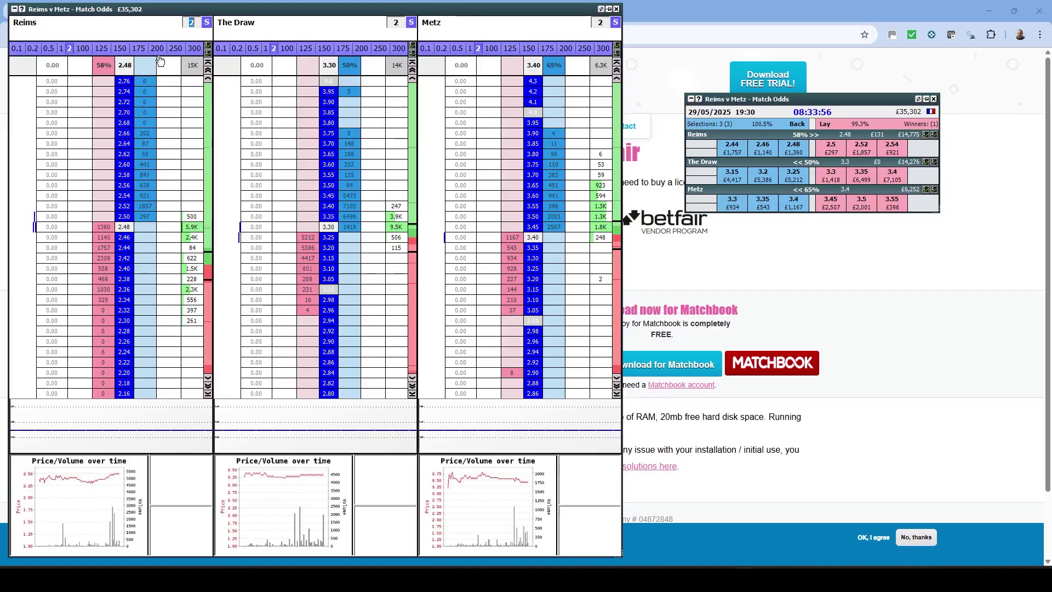
# Set the Reims stake to 5 and back Reims for £5 at 2.50
pyautogui.click(191, 24)
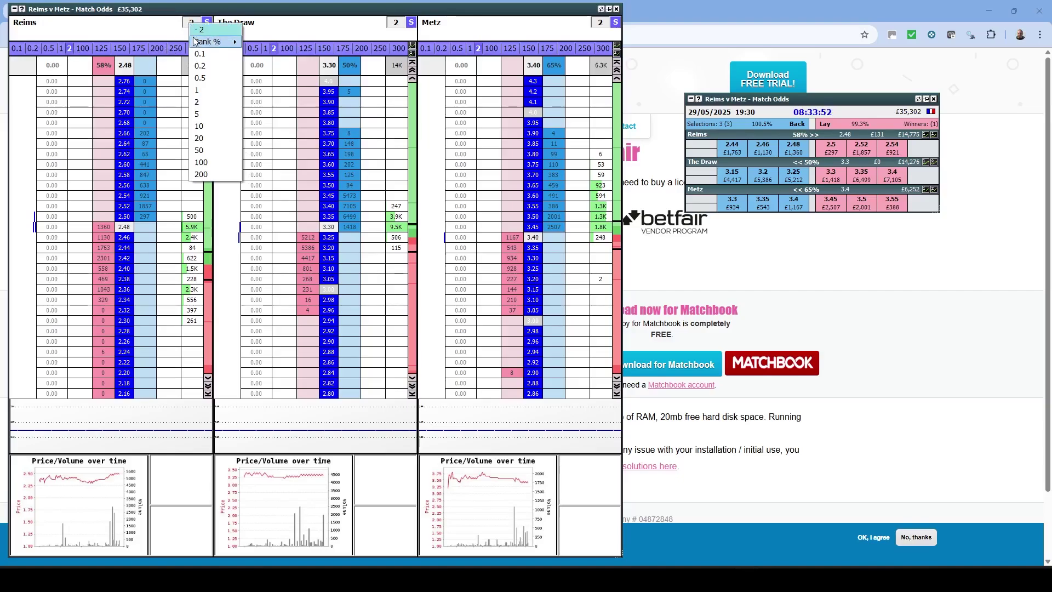
pyautogui.click(199, 114)
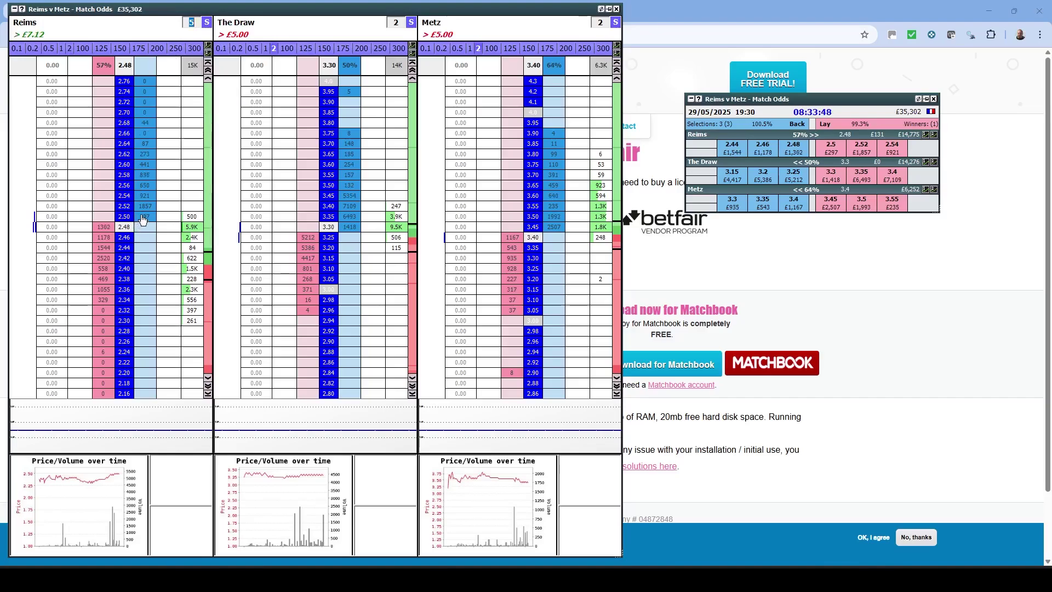
pyautogui.click(143, 218)
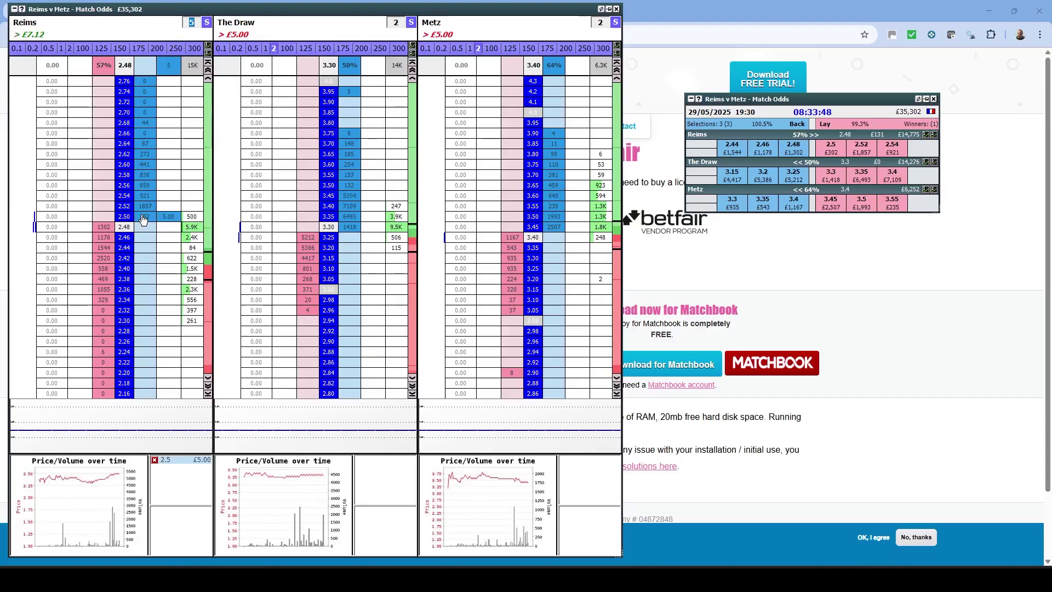
# Lay £5 on Reims at 2.46, then cancel both unmatched orders at 2.50 and 2.46
pyautogui.click(104, 239)
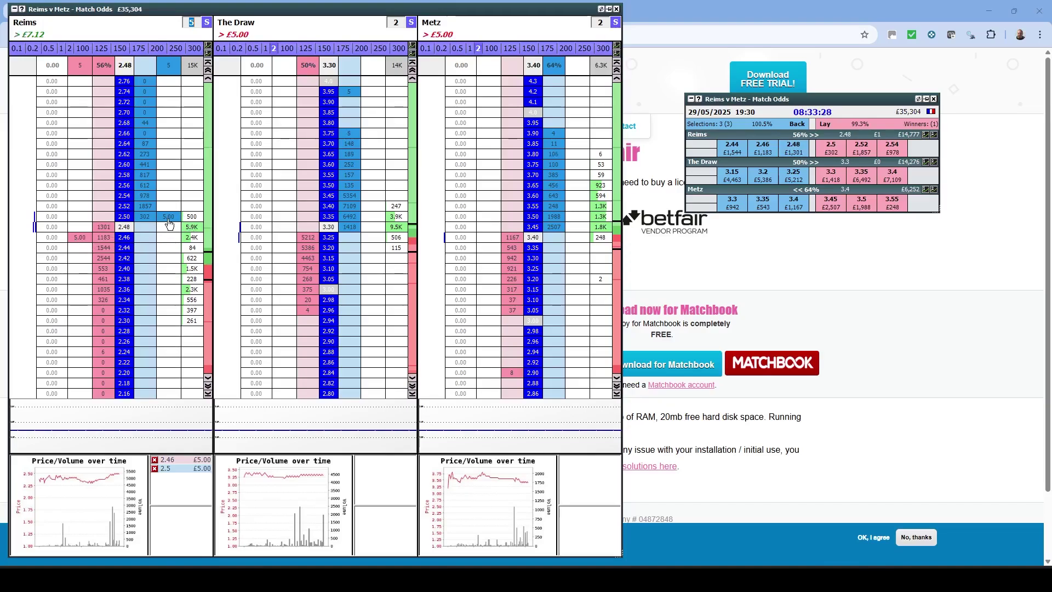
pyautogui.click(169, 222)
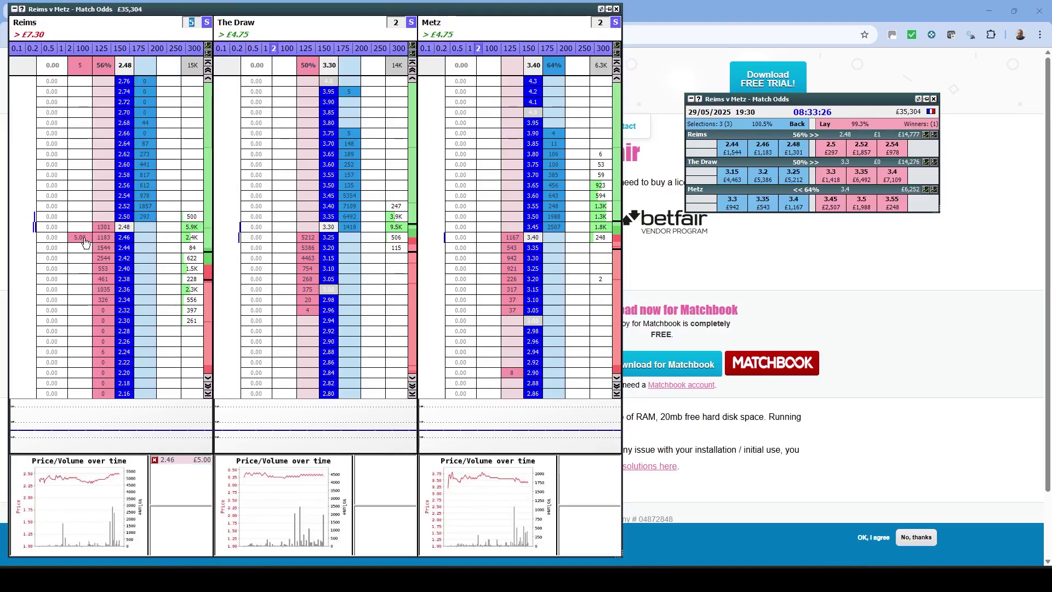
pyautogui.click(81, 237)
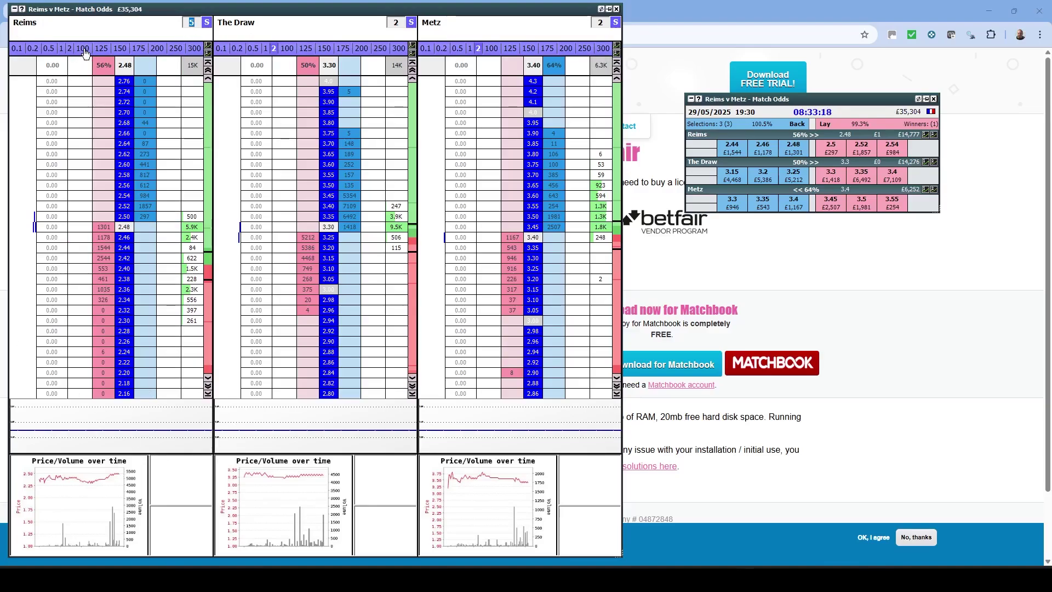
# Set the Reims stake to 5 and test £5 Metz orders at 3.45 and 3.40
pyautogui.click(85, 53)
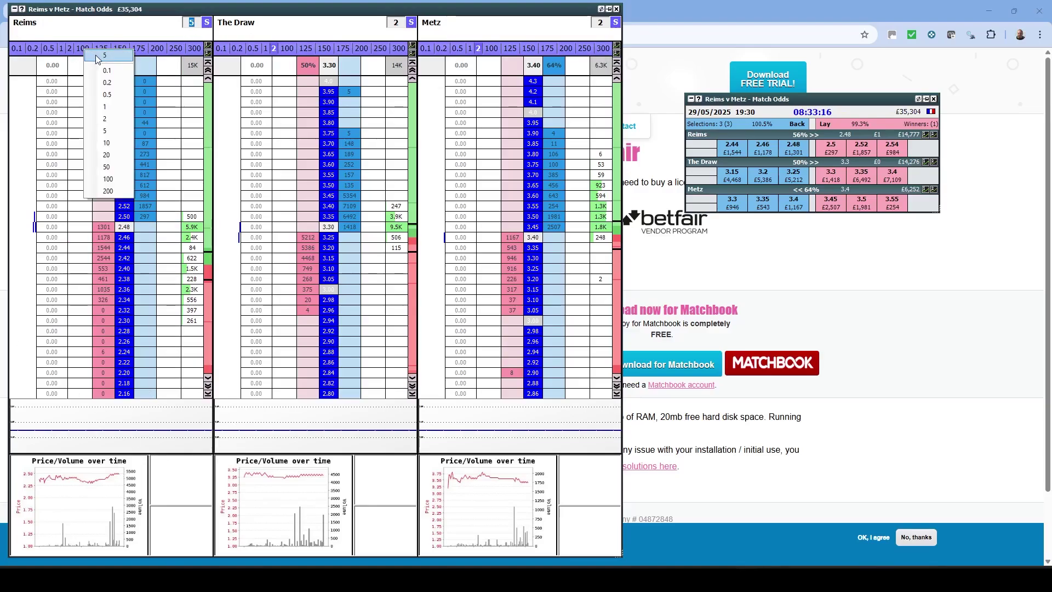
pyautogui.click(102, 135)
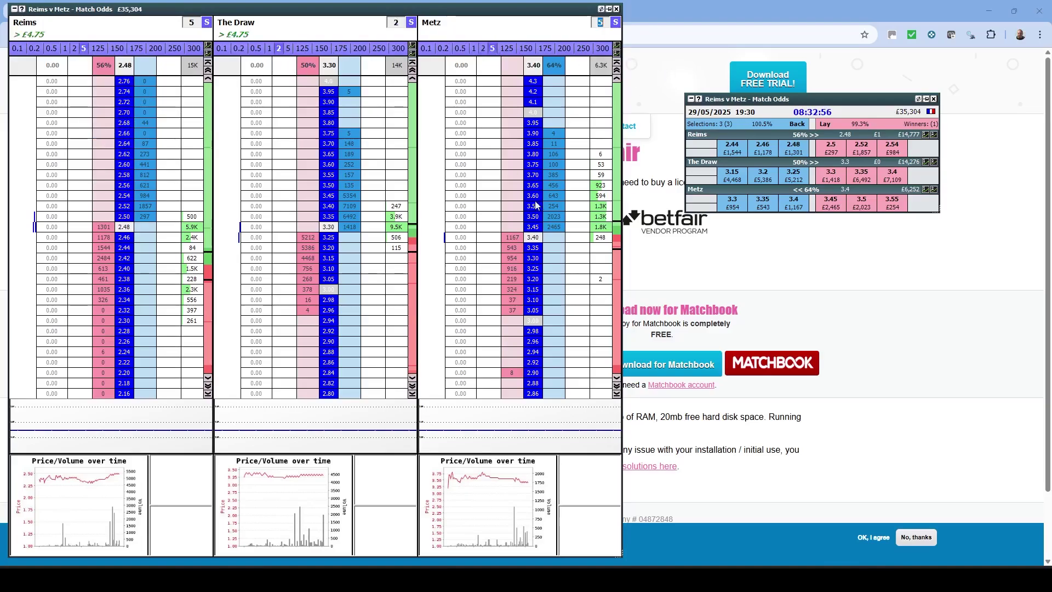
pyautogui.click(560, 229)
pyautogui.click(493, 237)
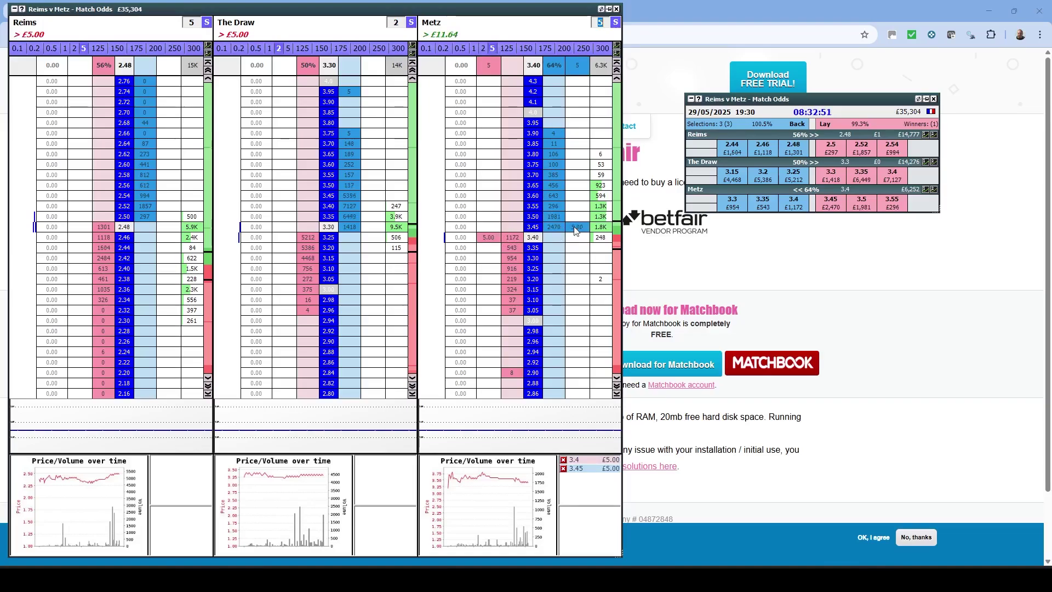
pyautogui.click(495, 238)
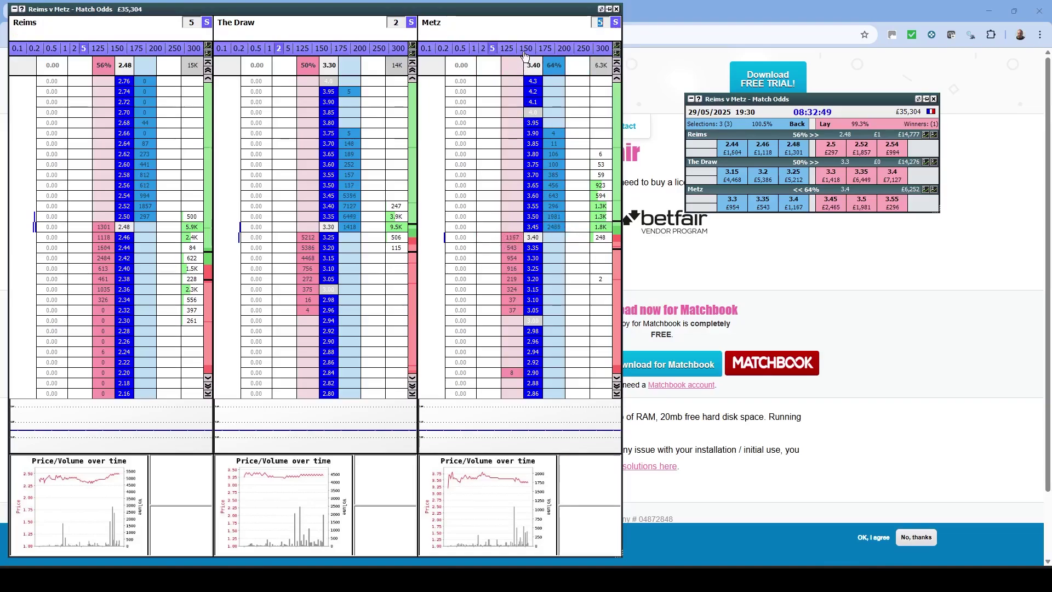
# Set the Metz stake to 150, back at 3.45 and lay at 3.40, then cancel them
pyautogui.click(525, 49)
pyautogui.click(560, 226)
pyautogui.click(493, 237)
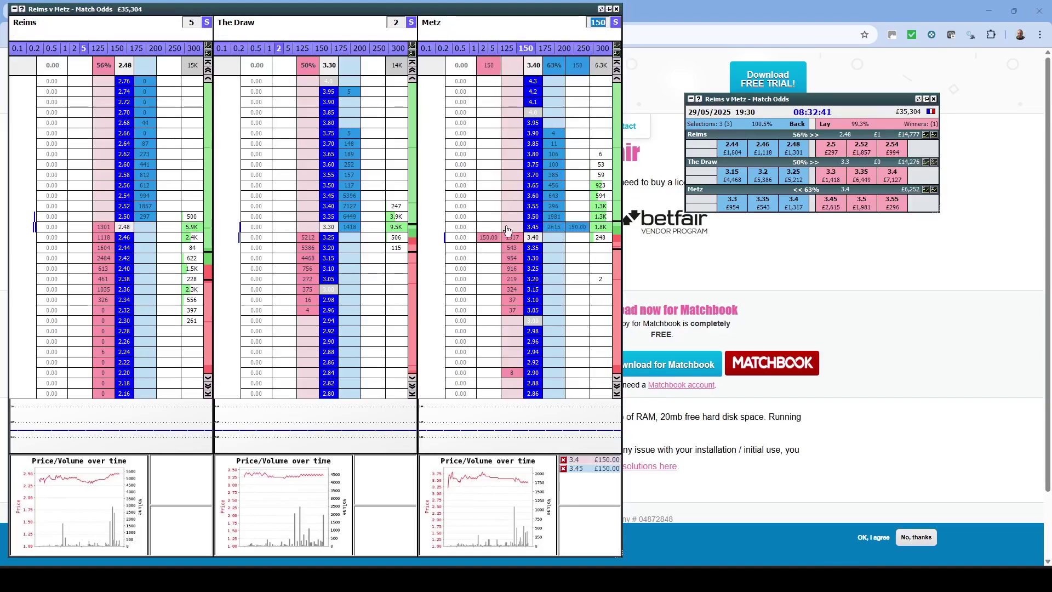
pyautogui.scroll(10, 526, 214)
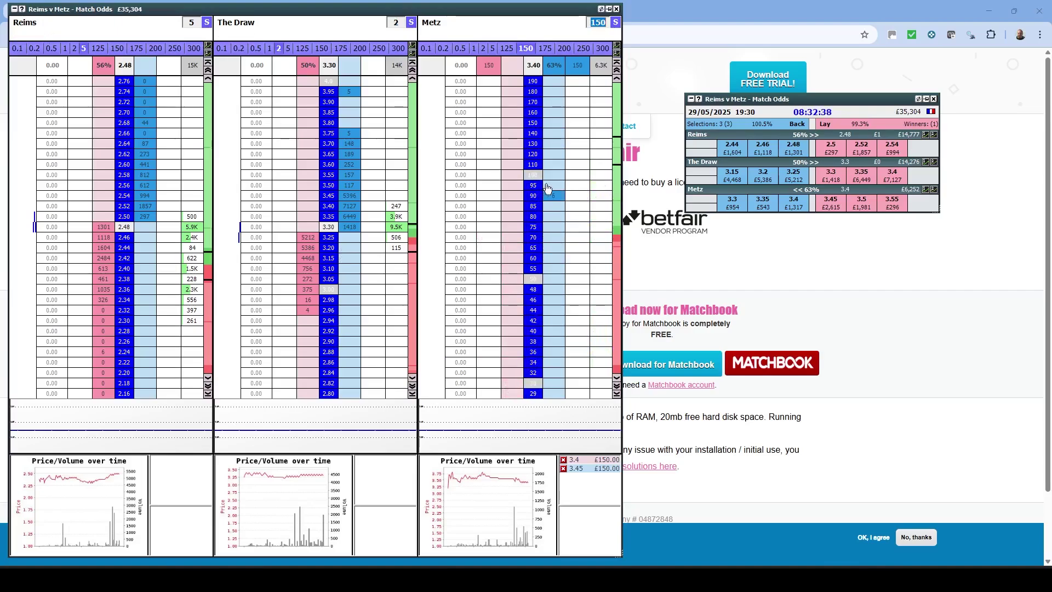
pyautogui.scroll(10, 546, 188)
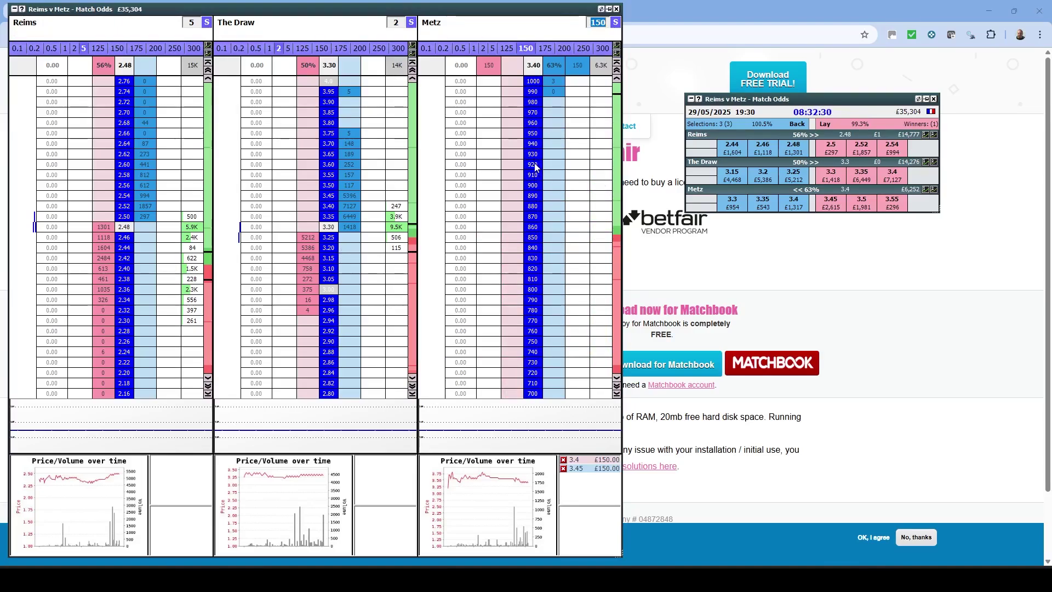
pyautogui.middleClick(537, 189)
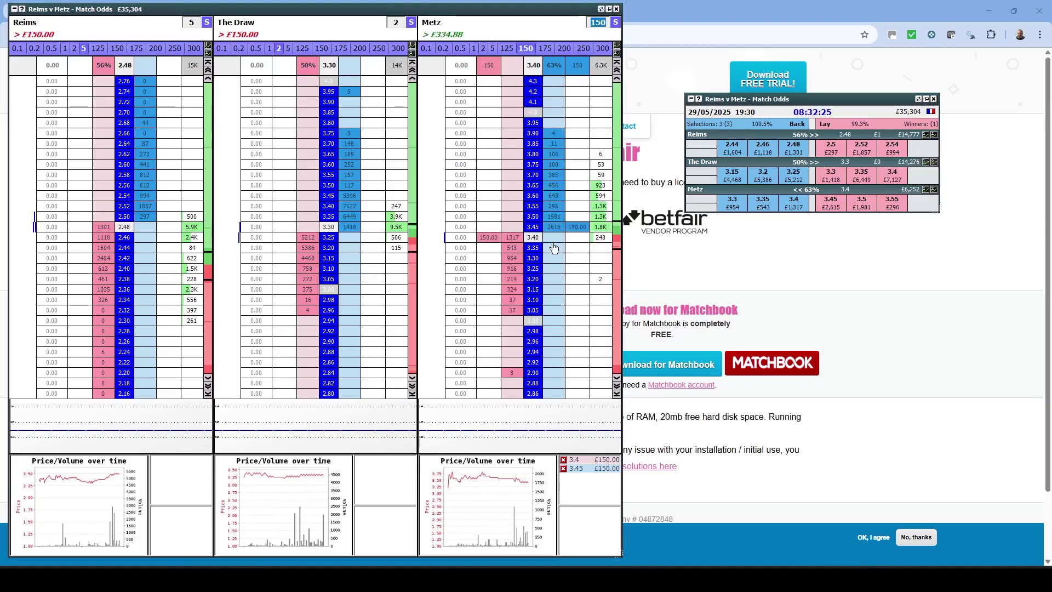
pyautogui.click(577, 227)
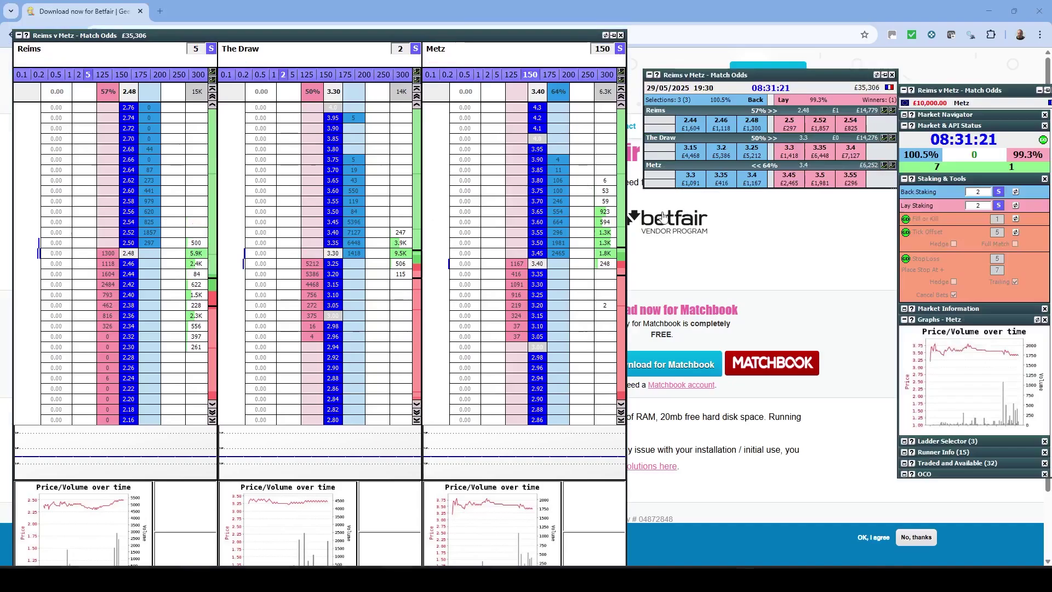
# Turn Confirm Bets on from the sidebar settings menu
pyautogui.rightClick(962, 94)
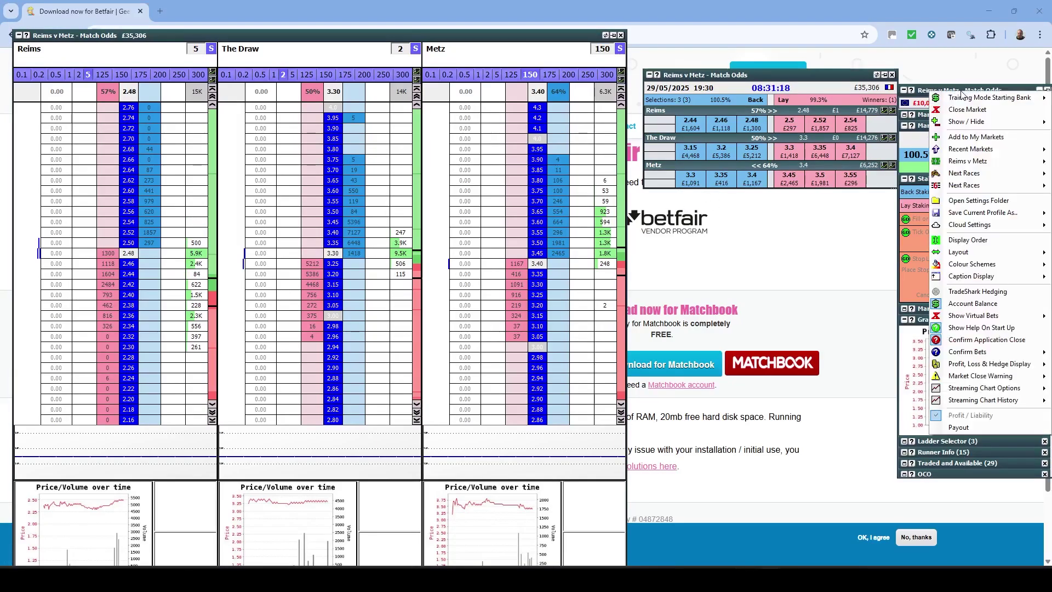
pyautogui.moveTo(985, 355)
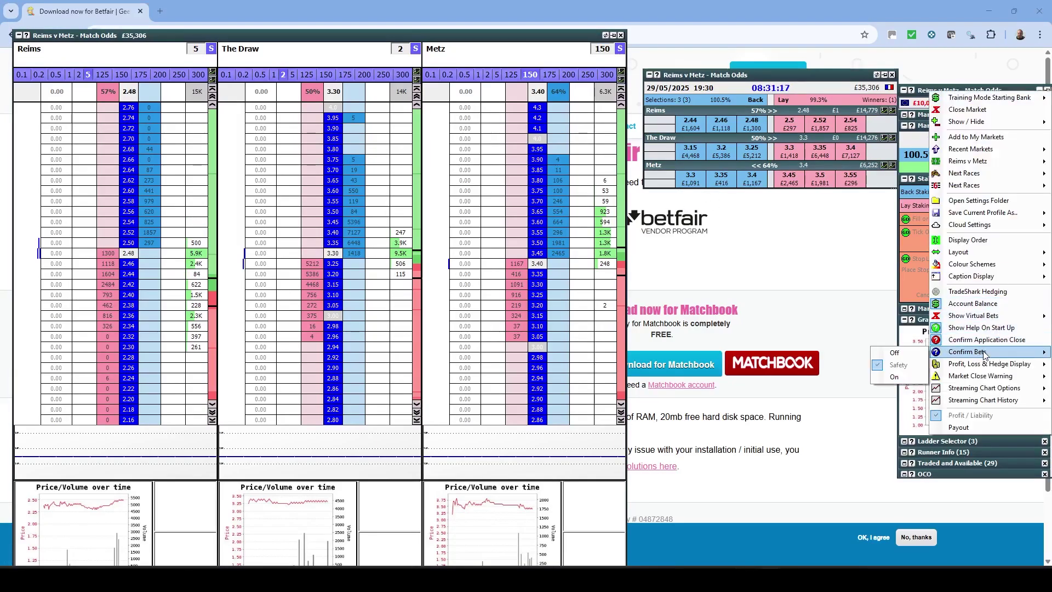
pyautogui.click(895, 380)
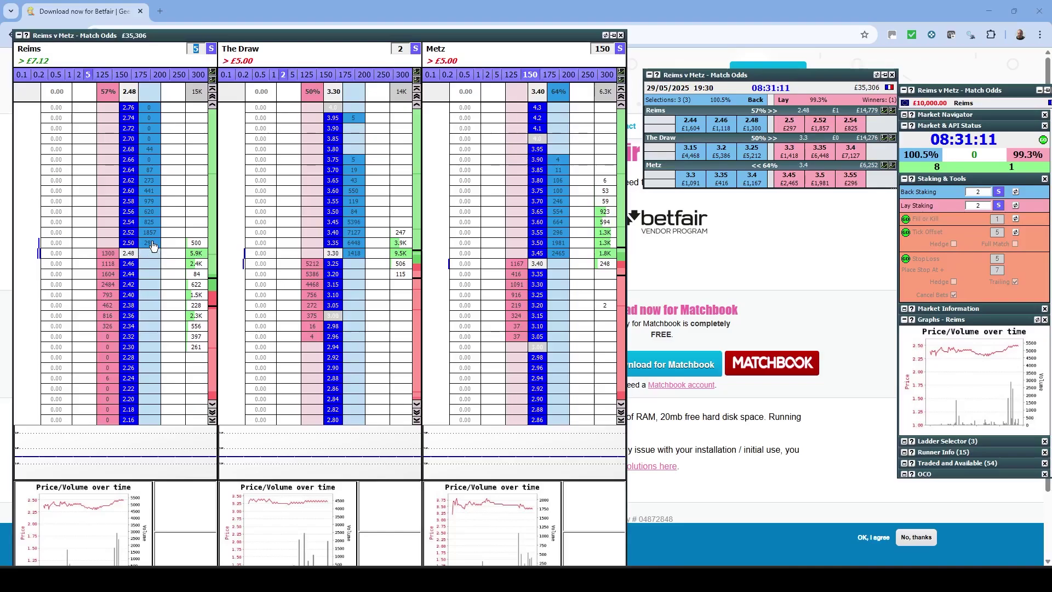
# Place confirmed £5 Reims bets: back 2.50, lay 2.46, lay 2.44, back 2.60
pyautogui.click(151, 244)
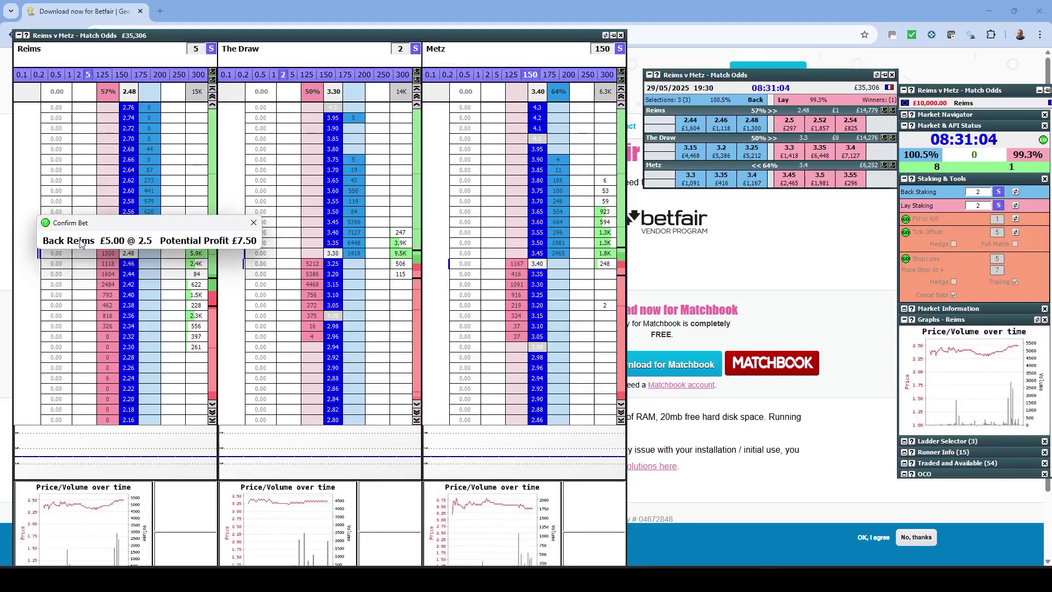
pyautogui.click(82, 244)
pyautogui.click(108, 264)
pyautogui.click(136, 258)
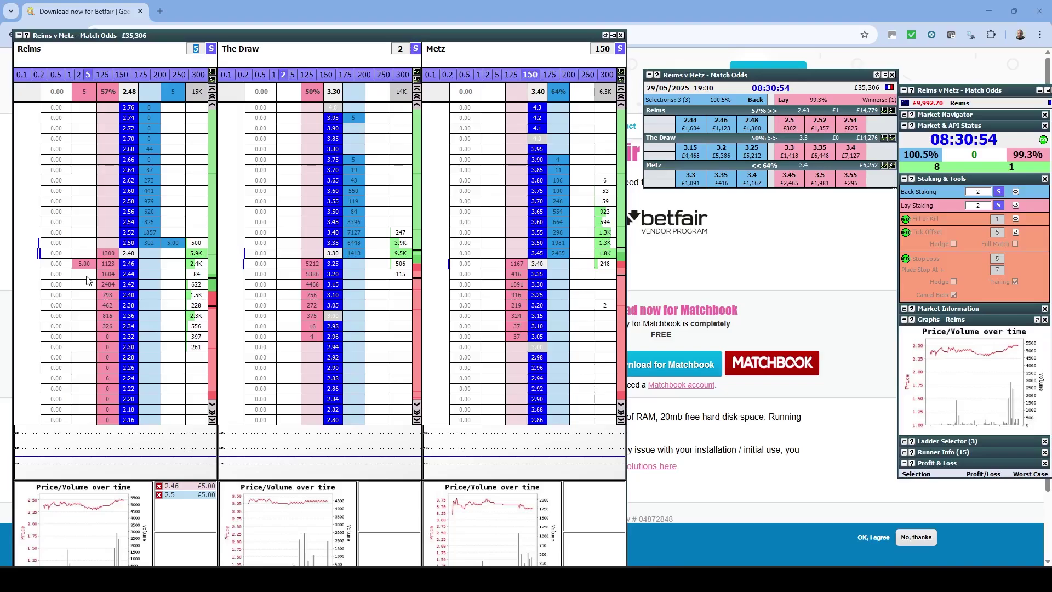
pyautogui.click(83, 274)
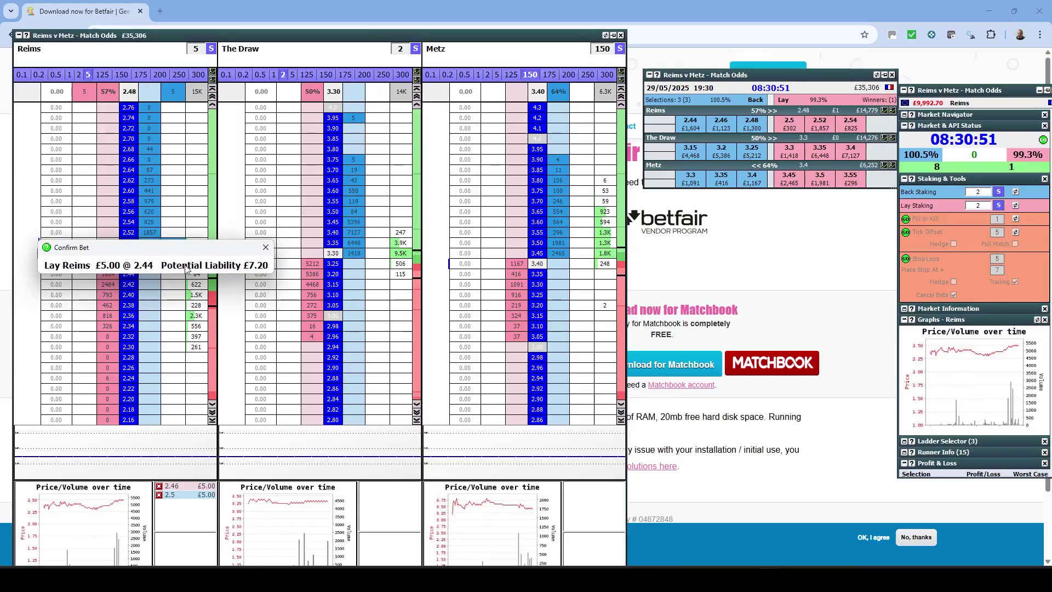
pyautogui.click(157, 191)
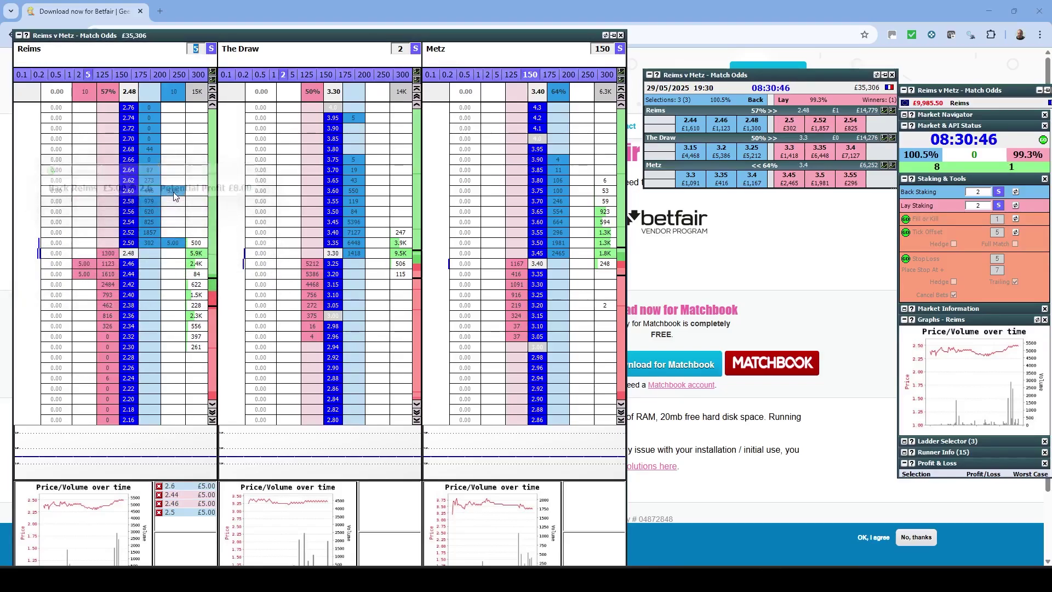
# Bring up the staking-method menu beside the Reims stake box
pyautogui.rightClick(985, 95)
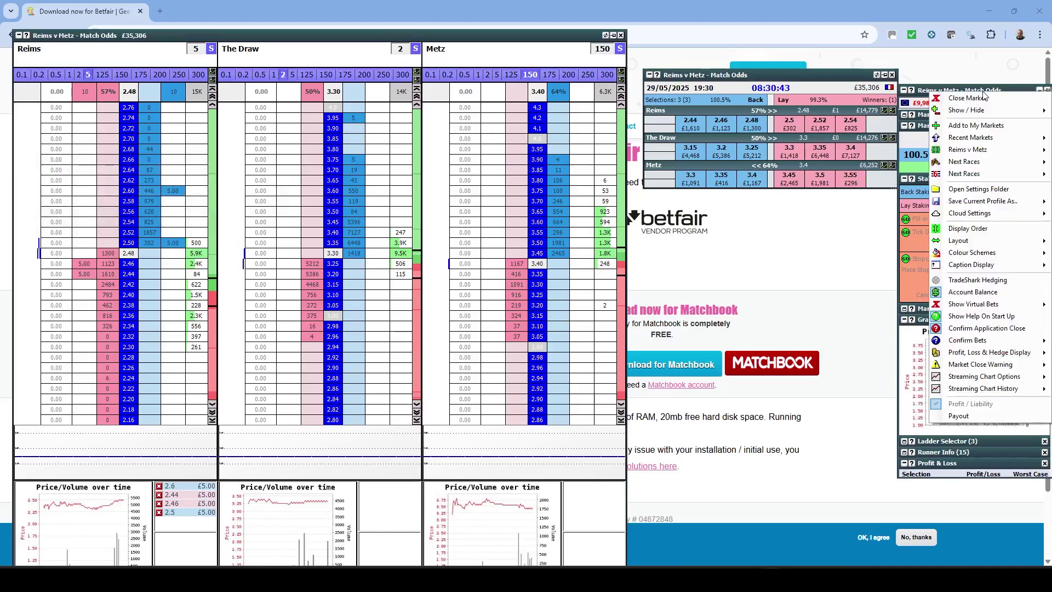
pyautogui.moveTo(984, 343)
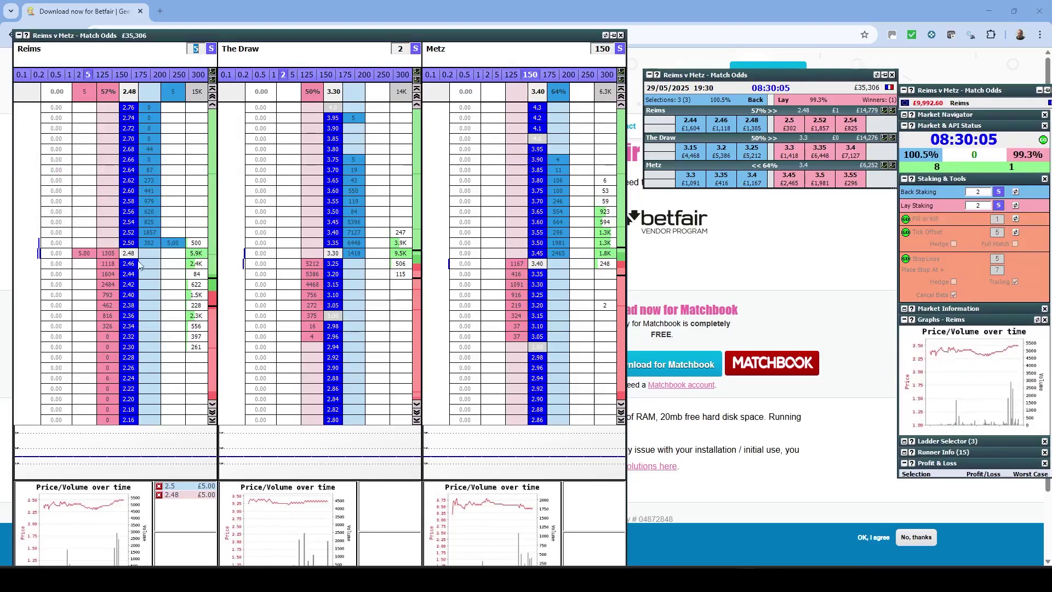
pyautogui.click(212, 49)
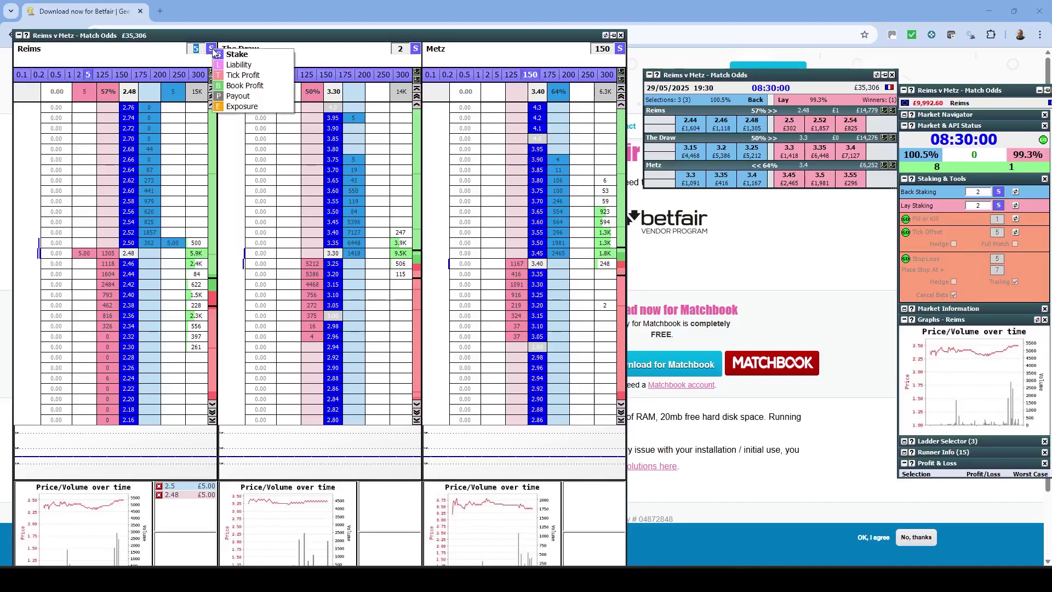
# Switch Reims to £20 liability staking and lay at 2.40, 2.28 and 1.87
pyautogui.click(238, 65)
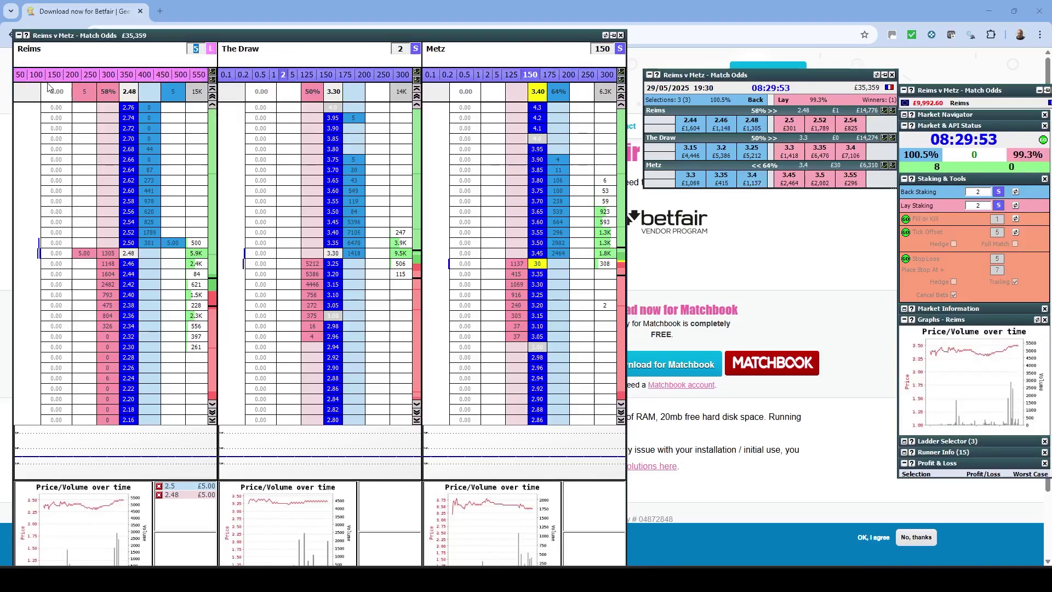
pyautogui.write('20')
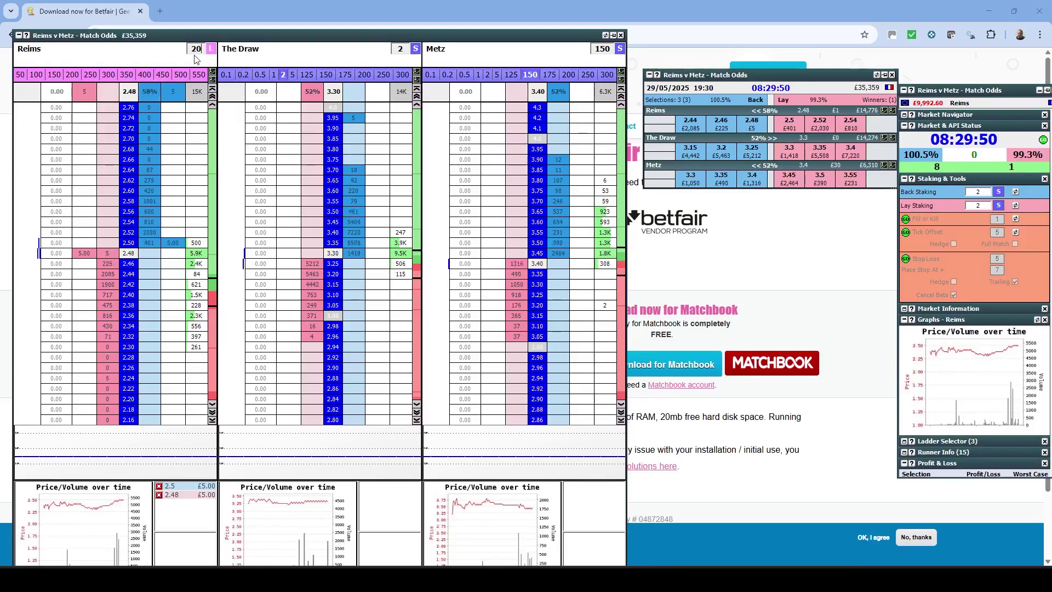
pyautogui.click(107, 297)
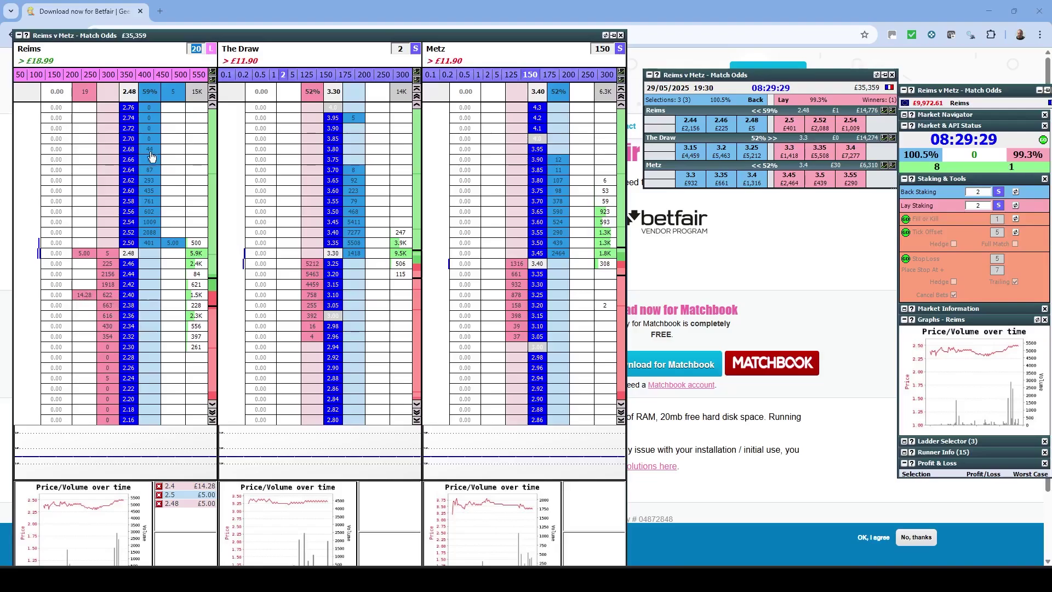
pyautogui.click(84, 358)
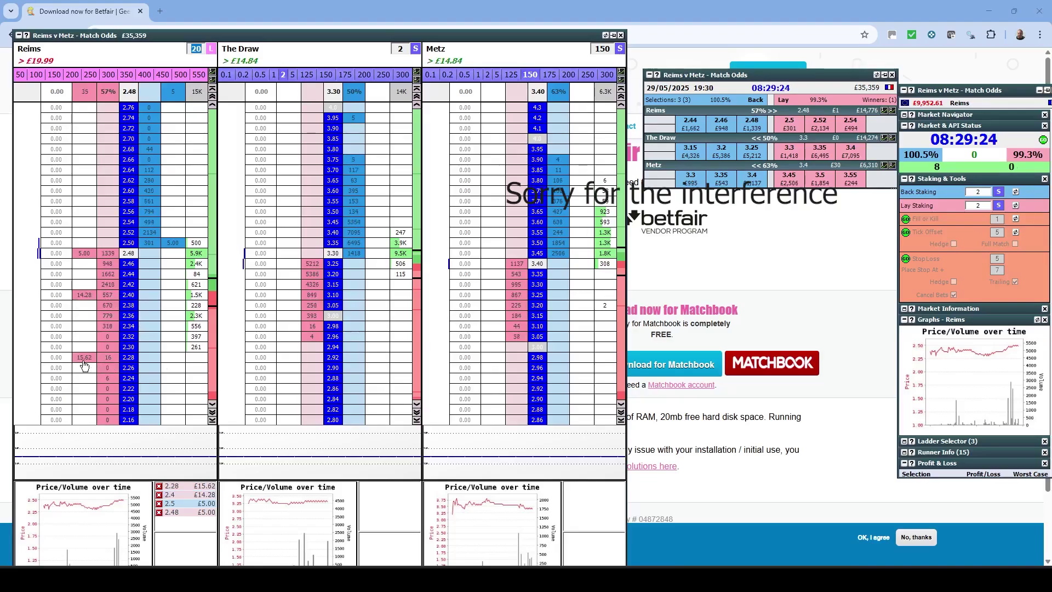
pyautogui.scroll(-4, 87, 378)
pyautogui.click(91, 389)
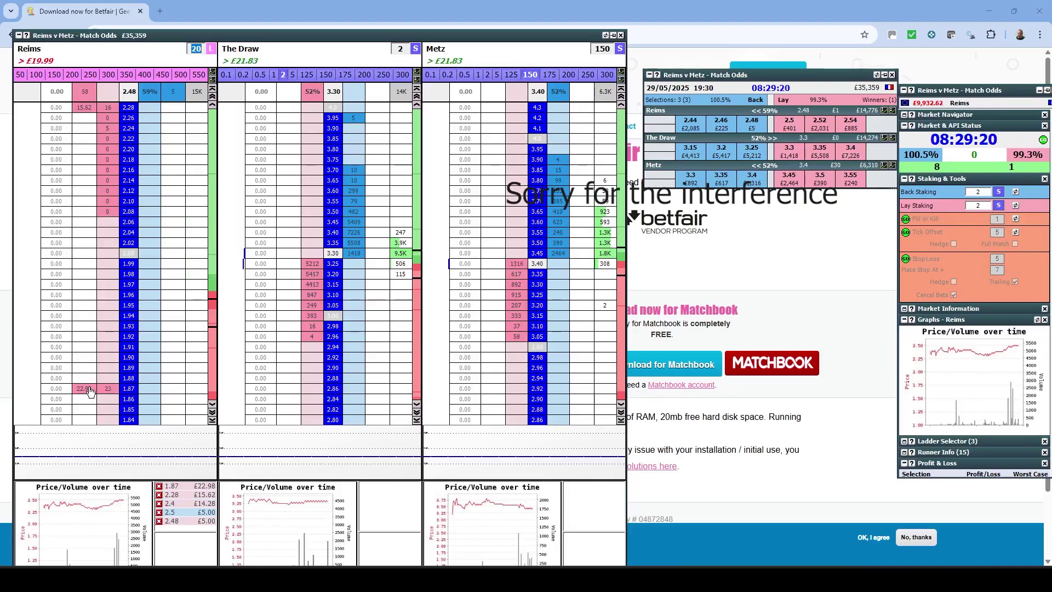